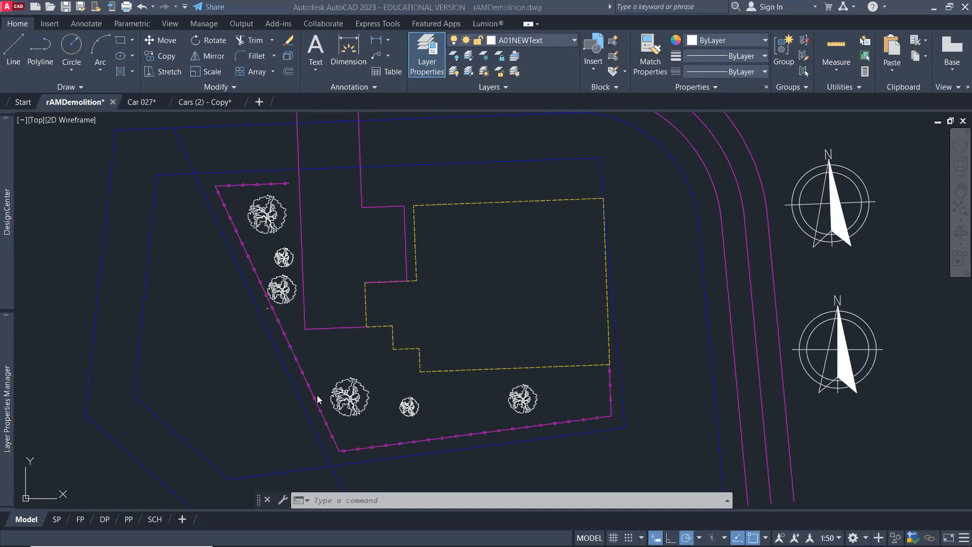
Select the upper fence line above the trees to check which layer it is on.
{"action": "scroll", "coordinate": [234, 184], "scroll_direction": "up", "scroll_amount": 8}
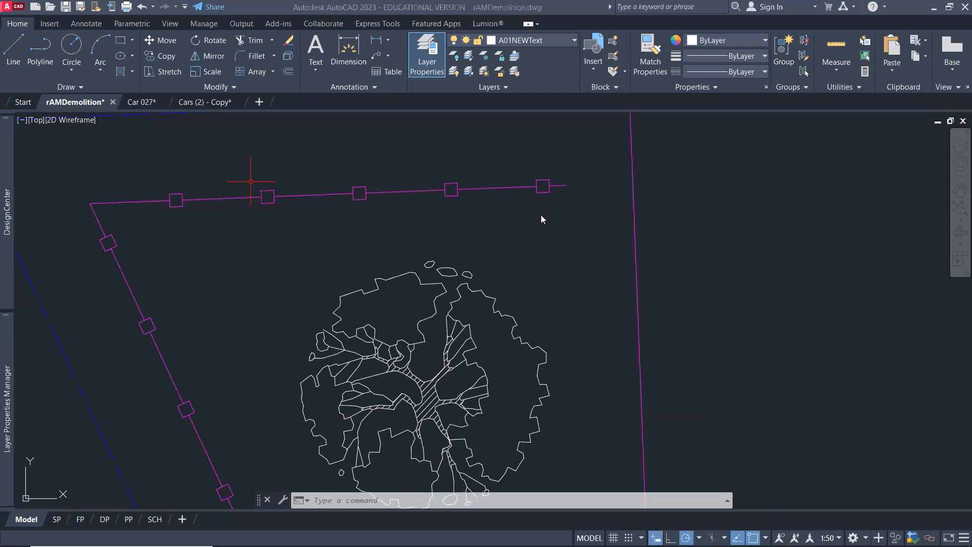
{"action": "left_click", "coordinate": [540, 222]}
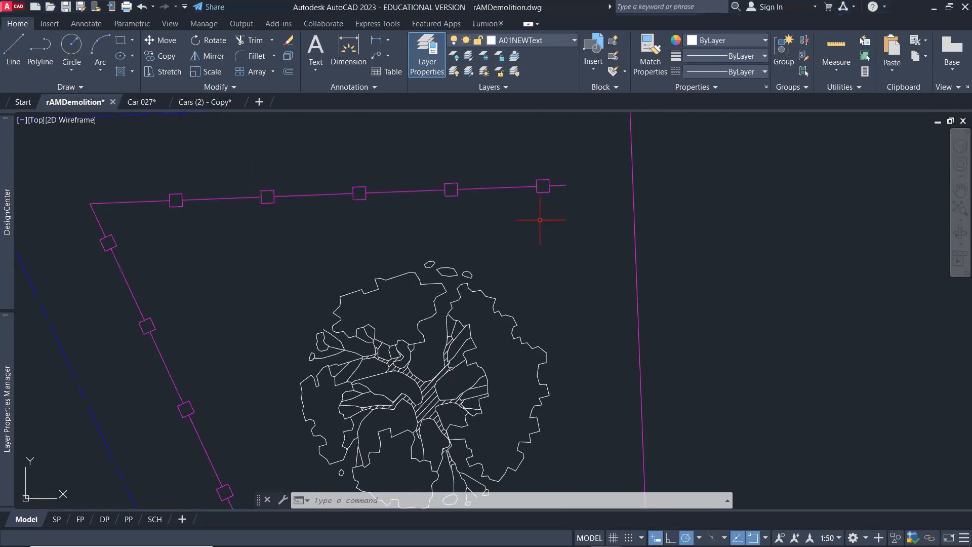
{"action": "left_click", "coordinate": [508, 189]}
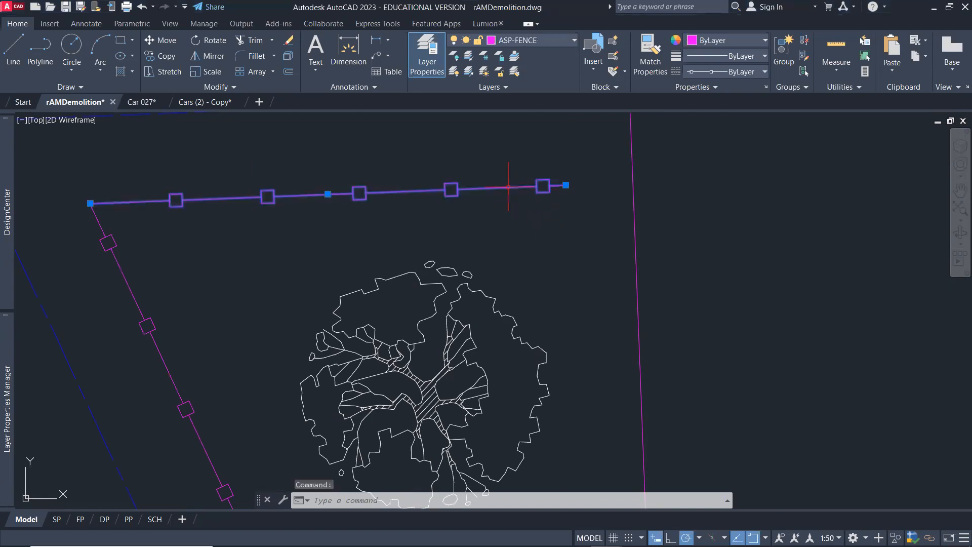
{"action": "right_click", "coordinate": [507, 188]}
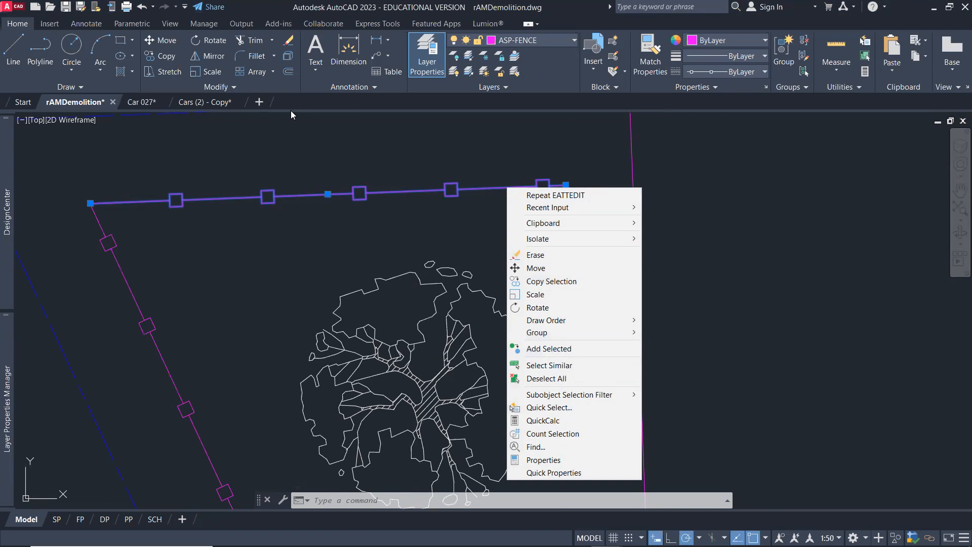
Filter the layers to the ASP group and set the ASP-FENCE layer's linetype to Continuous.
{"action": "left_click", "coordinate": [438, 55]}
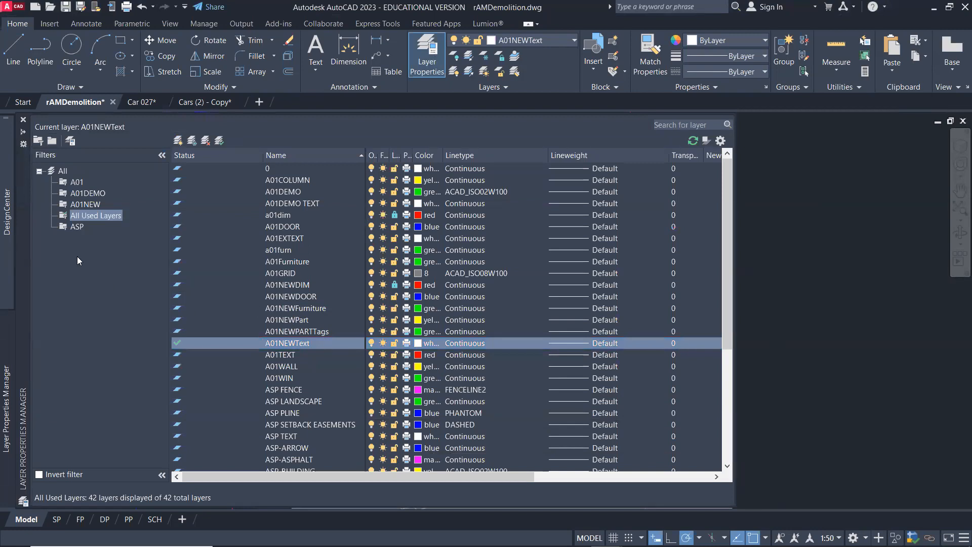
{"action": "left_click", "coordinate": [77, 226]}
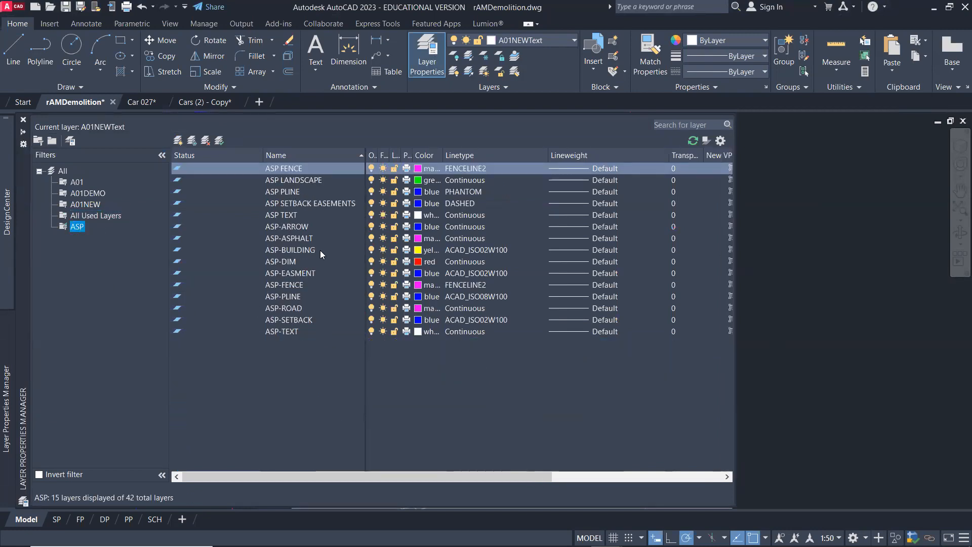
{"action": "left_click", "coordinate": [296, 285]}
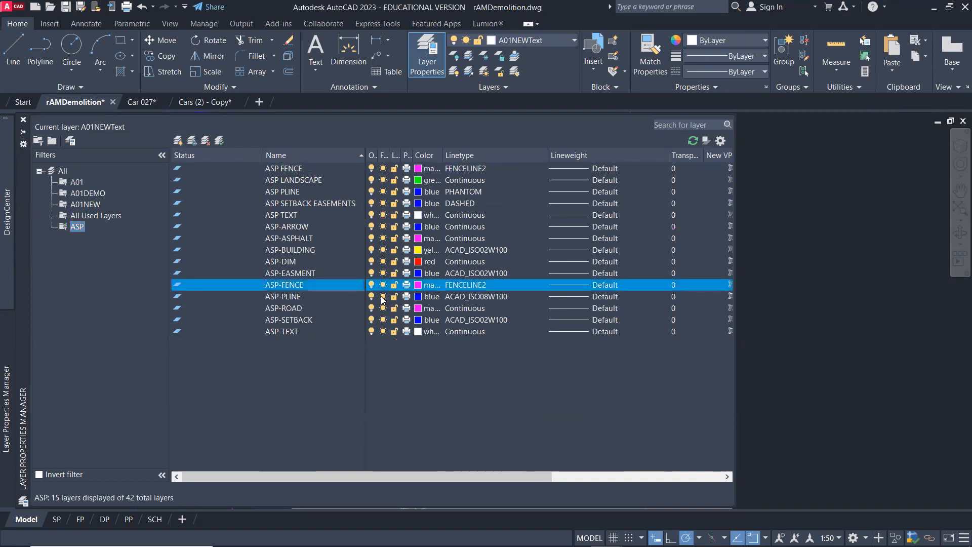
{"action": "left_click", "coordinate": [460, 286]}
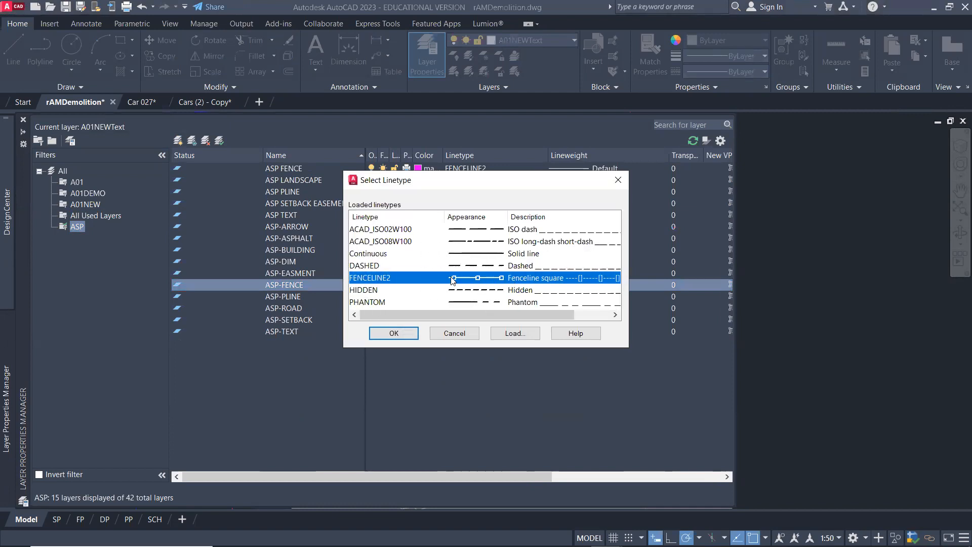
{"action": "mouse_move", "coordinate": [436, 315]}
{"action": "left_mouse_down"}
{"action": "mouse_move", "coordinate": [500, 319]}
{"action": "mouse_move", "coordinate": [422, 310]}
{"action": "left_mouse_up"}
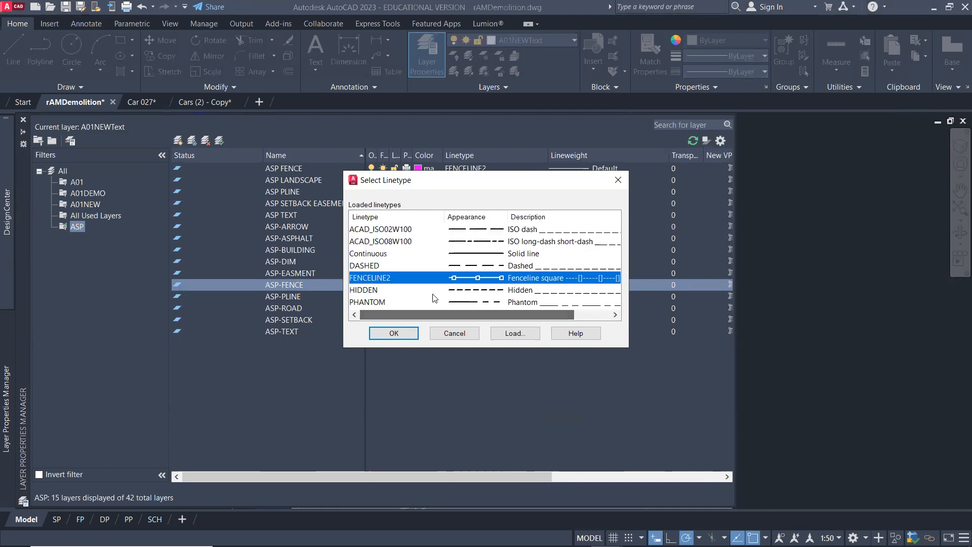
{"action": "scroll", "coordinate": [453, 269], "scroll_direction": "right", "scroll_amount": 3}
{"action": "scroll", "coordinate": [432, 263], "scroll_direction": "left", "scroll_amount": 3}
{"action": "scroll", "coordinate": [421, 263], "scroll_direction": "right", "scroll_amount": 3}
{"action": "scroll", "coordinate": [416, 263], "scroll_direction": "left", "scroll_amount": 3}
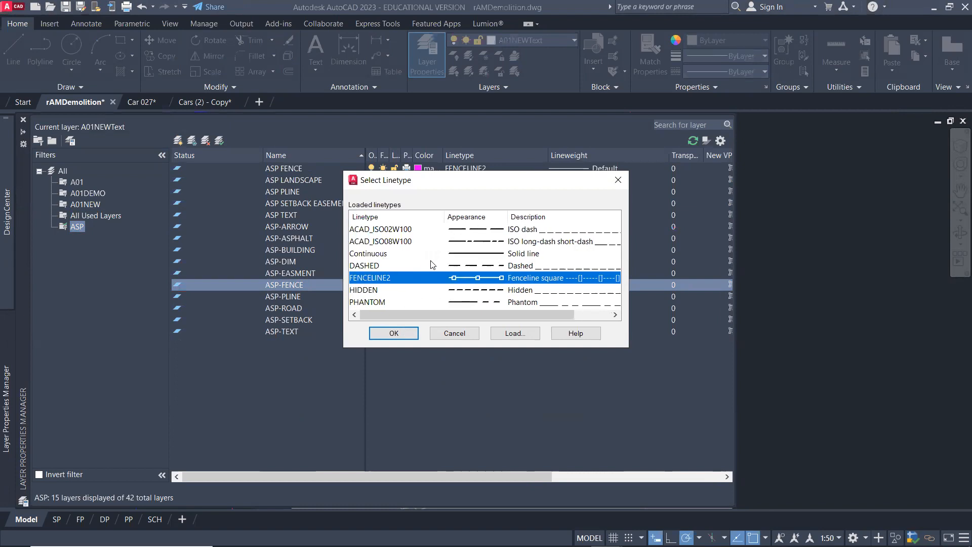
{"action": "left_click", "coordinate": [375, 254]}
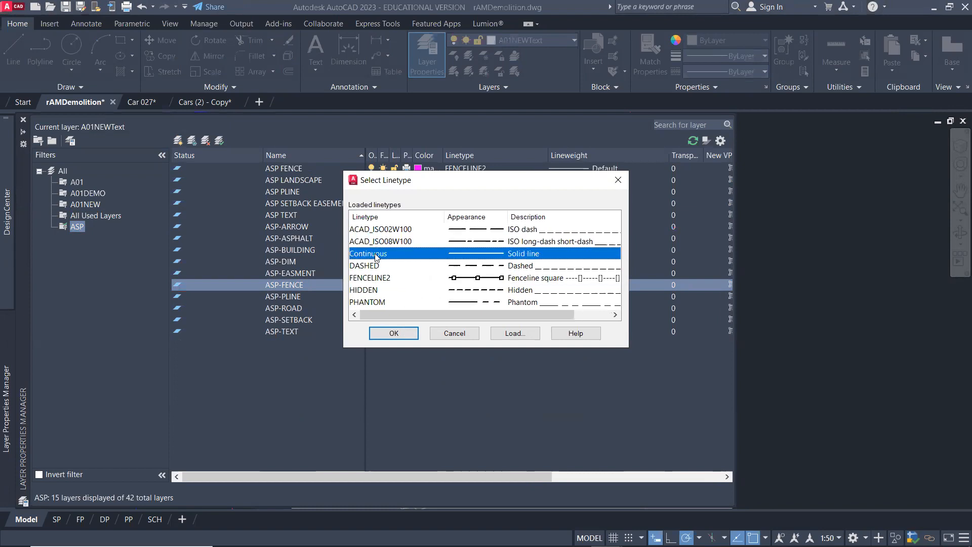
{"action": "left_click", "coordinate": [408, 332]}
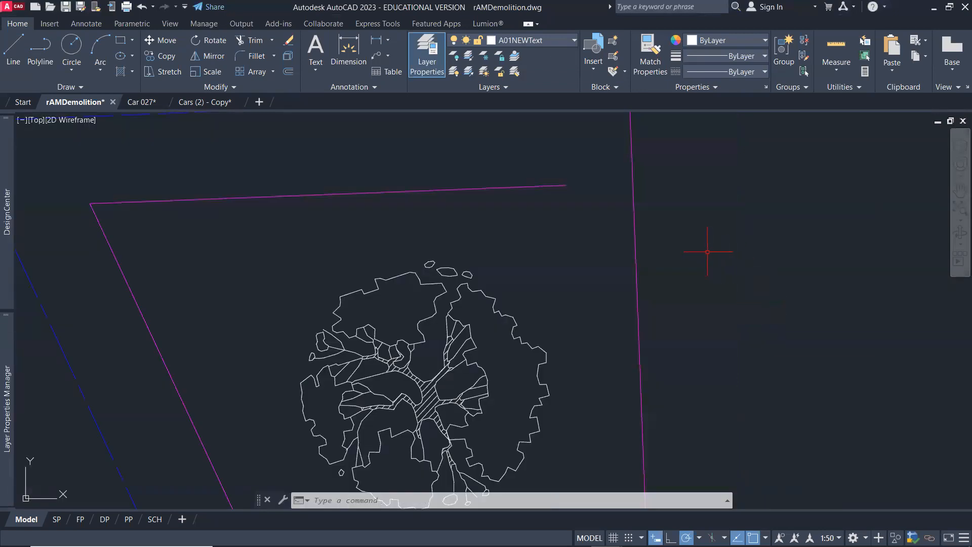
Convert the upper fence line to a polyline with PEDIT and join the other three fence segments to it.
{"action": "left_click", "coordinate": [469, 190]}
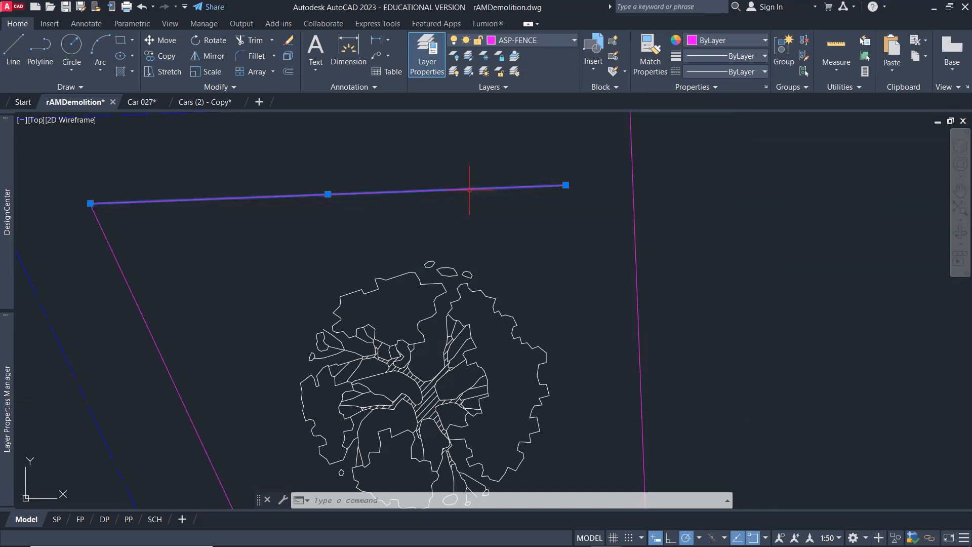
{"action": "type", "text": "PE"}
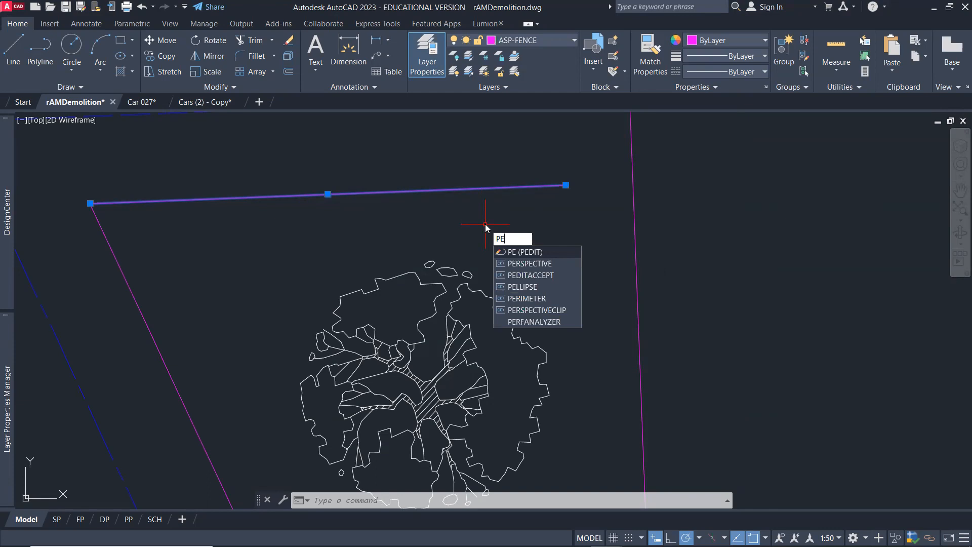
{"action": "key", "text": "Return"}
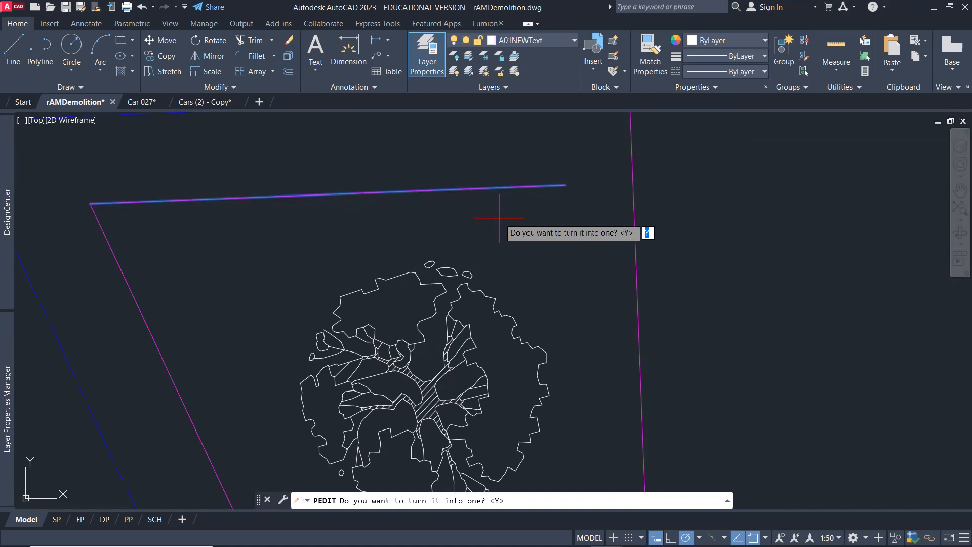
{"action": "key", "text": "Return"}
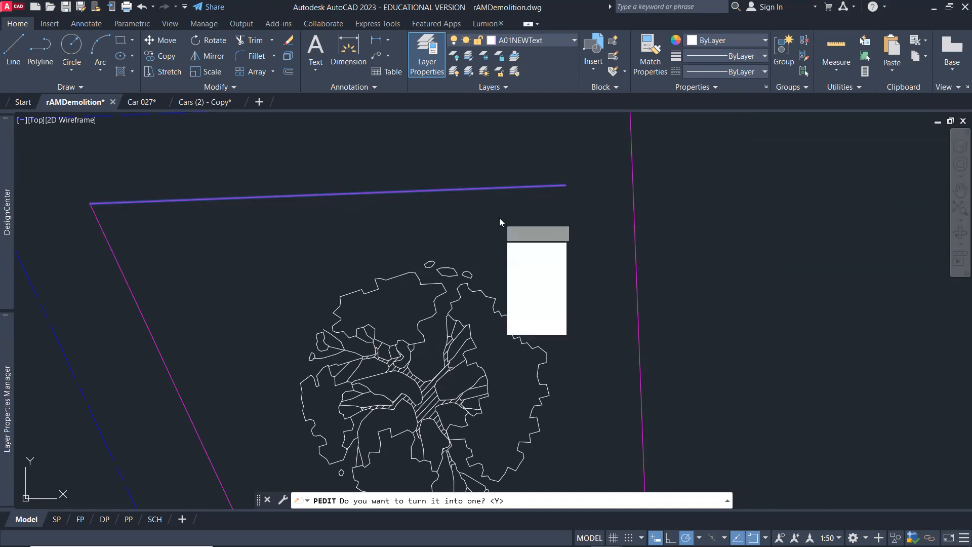
{"action": "left_click", "coordinate": [546, 262]}
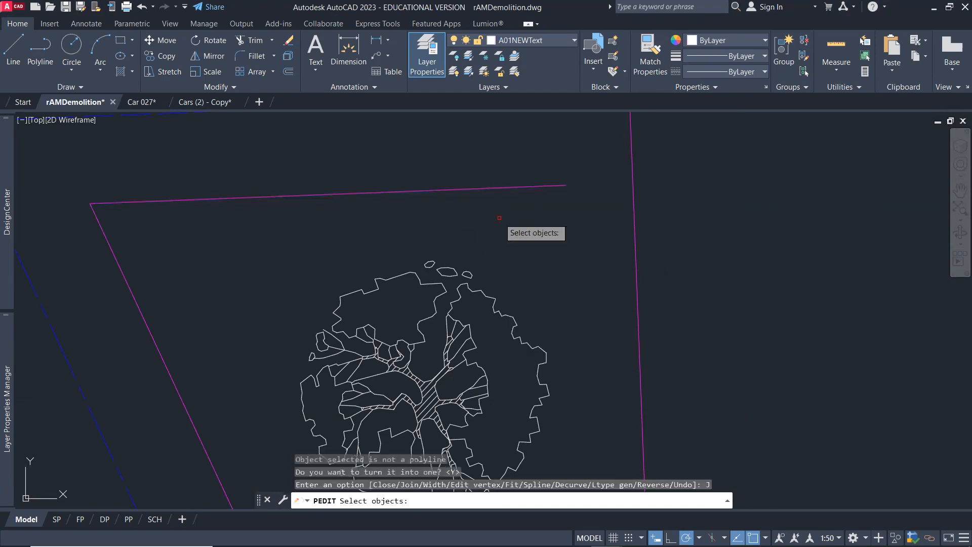
{"action": "scroll", "coordinate": [126, 276], "scroll_direction": "down", "scroll_amount": 10}
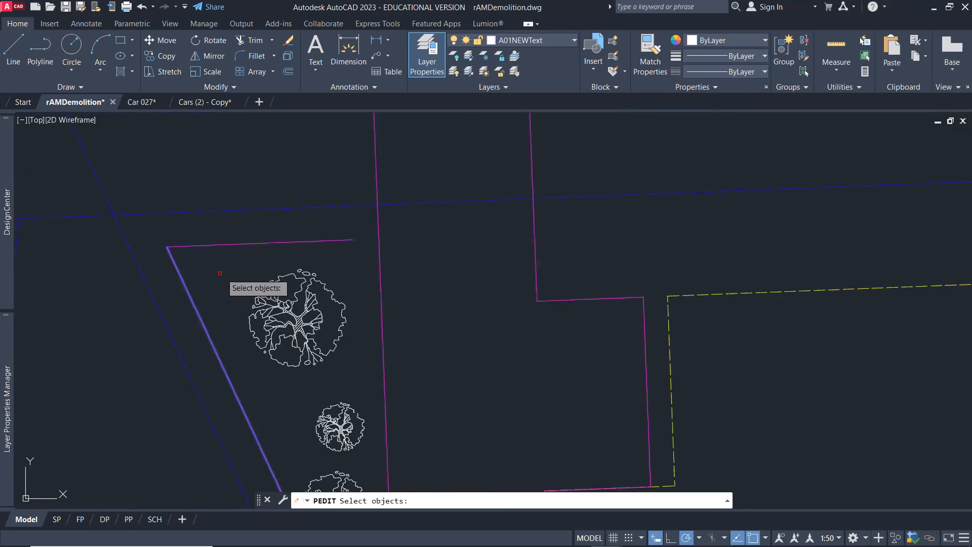
{"action": "scroll", "coordinate": [324, 343], "scroll_direction": "up", "scroll_amount": 3}
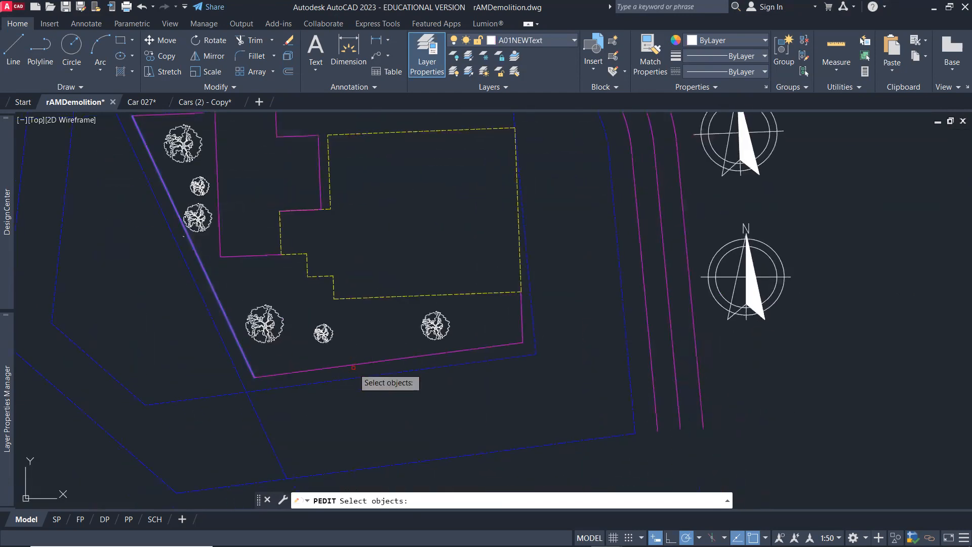
{"action": "left_click", "coordinate": [353, 364]}
{"action": "left_click", "coordinate": [522, 324]}
{"action": "key", "text": "Return"}
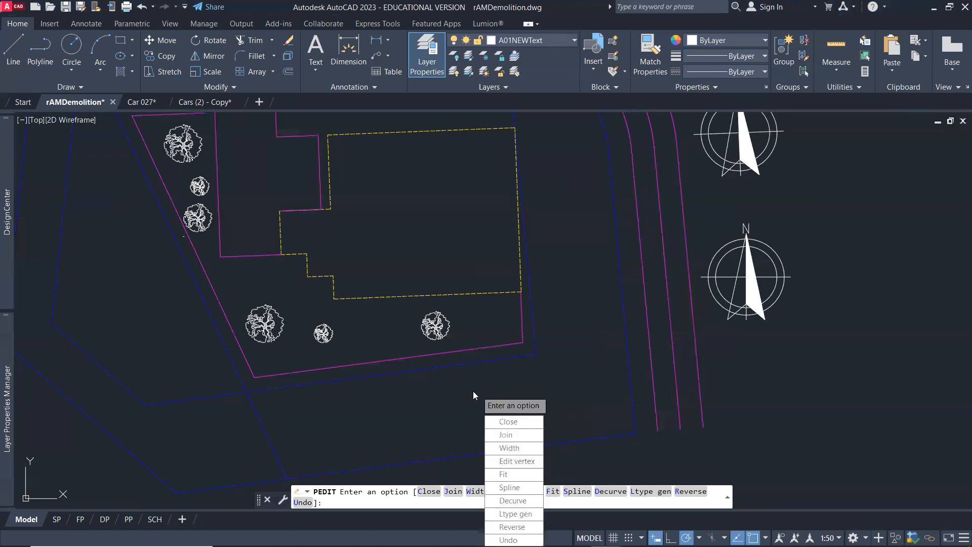
{"action": "key", "text": "Escape"}
Draw a six-sided polygon inscribed in a circle of about 36.5 radius, just above the free end of the upper fence line.
{"action": "scroll", "coordinate": [344, 304], "scroll_direction": "down", "scroll_amount": 2}
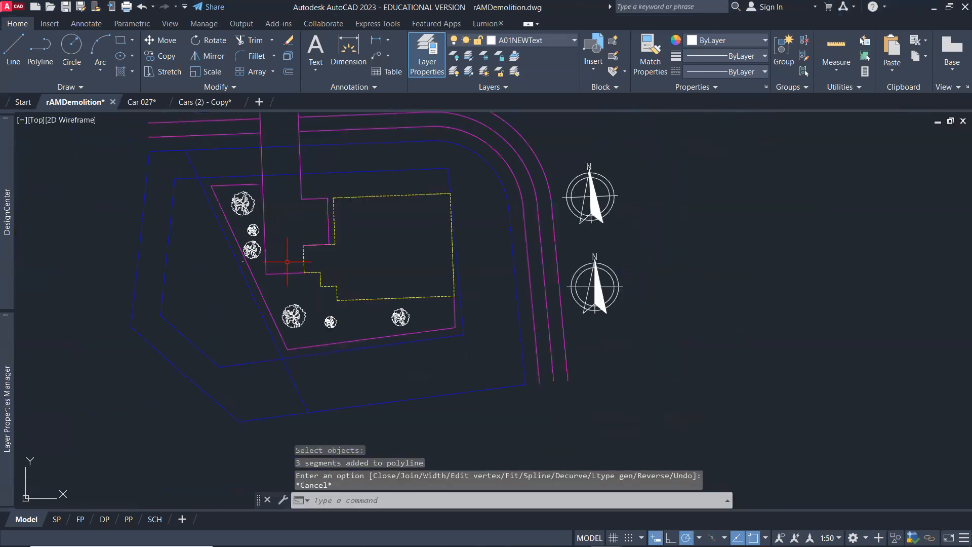
{"action": "scroll", "coordinate": [222, 188], "scroll_direction": "up", "scroll_amount": 10}
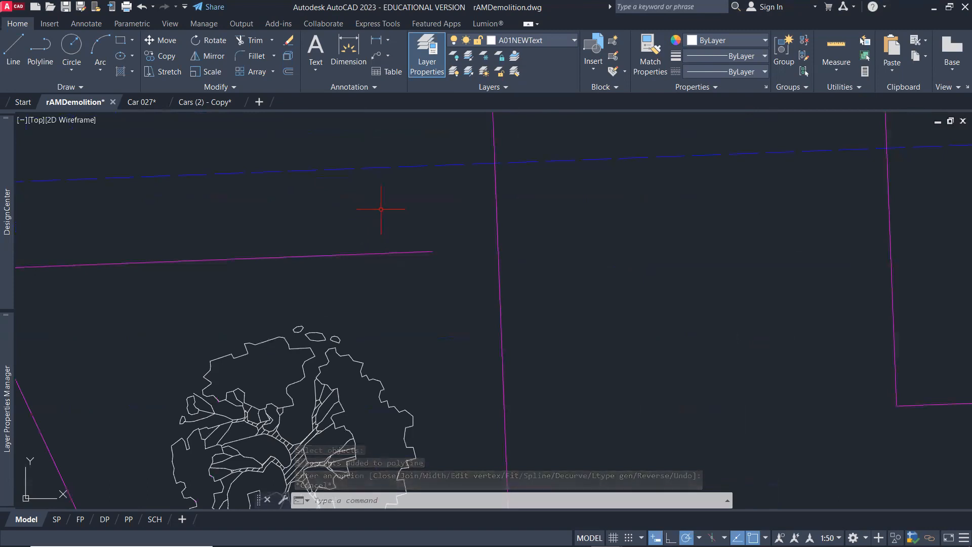
{"action": "type", "text": "PO"}
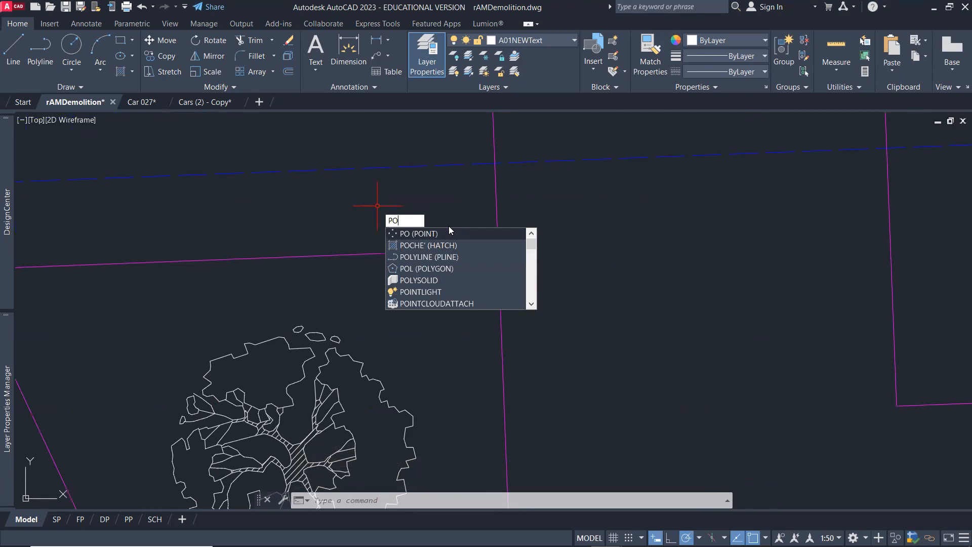
{"action": "left_click", "coordinate": [473, 269]}
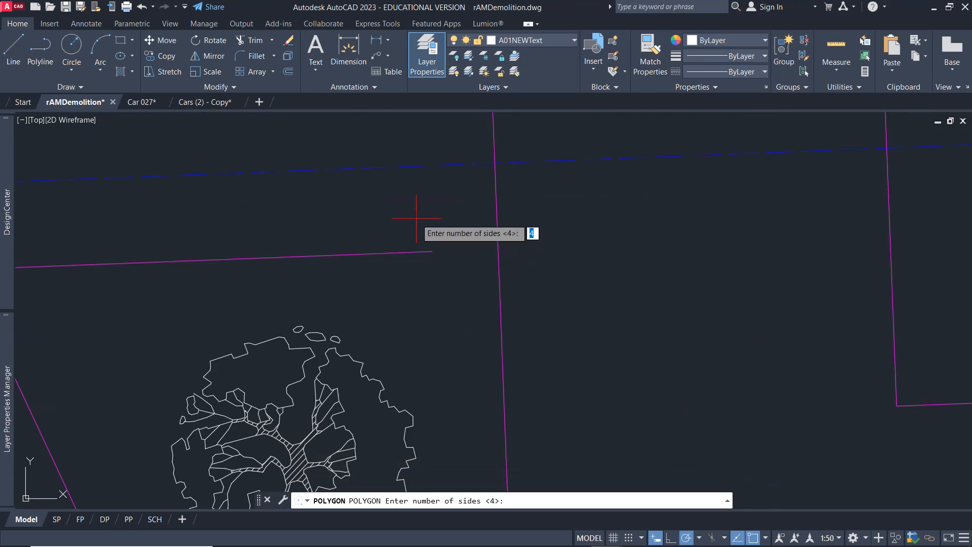
{"action": "type", "text": "6"}
{"action": "key", "text": "Return"}
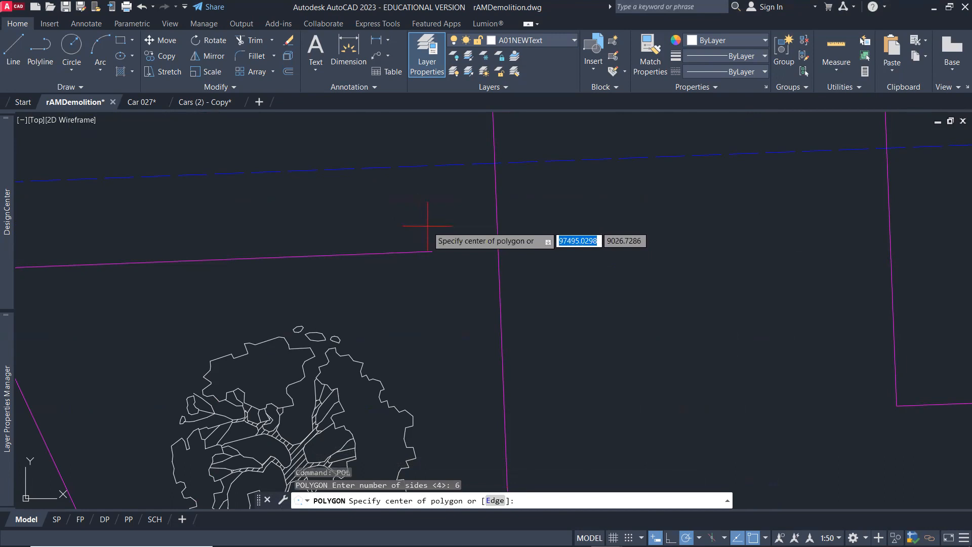
{"action": "scroll", "coordinate": [433, 226], "scroll_direction": "up", "scroll_amount": 3}
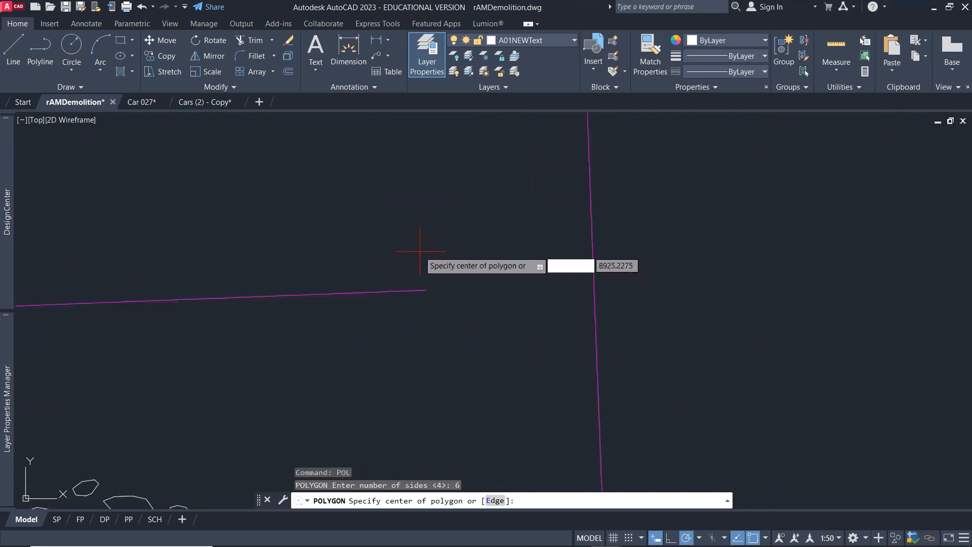
{"action": "left_click", "coordinate": [432, 249]}
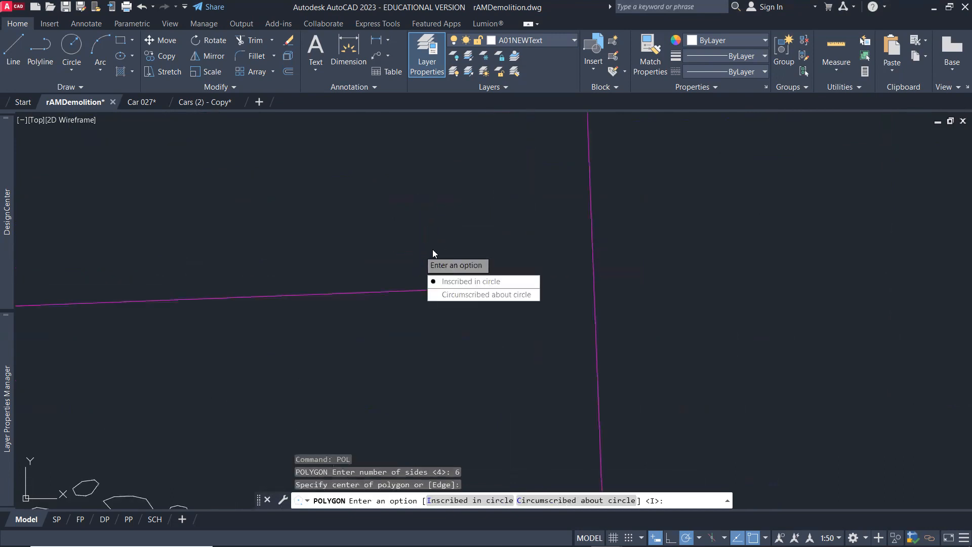
{"action": "left_click", "coordinate": [465, 278]}
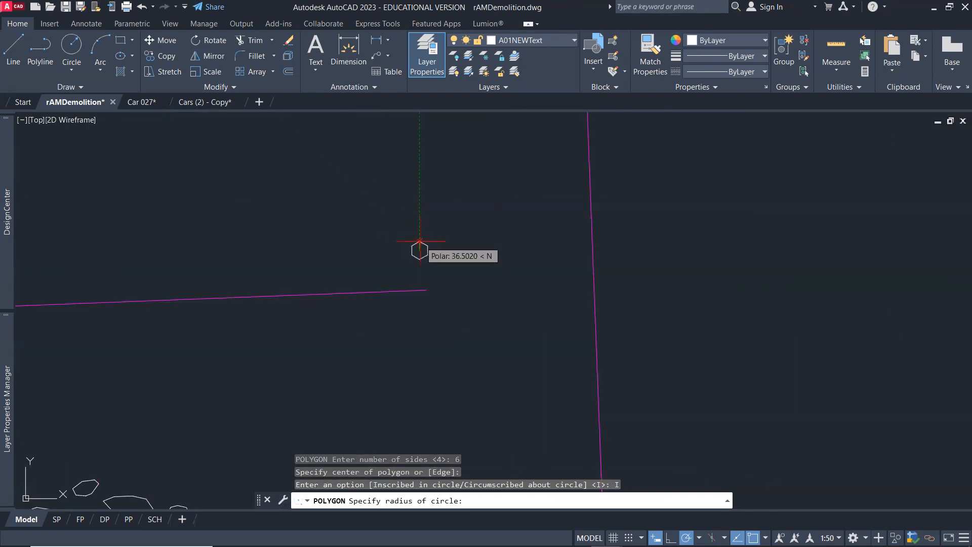
{"action": "left_click", "coordinate": [420, 242]}
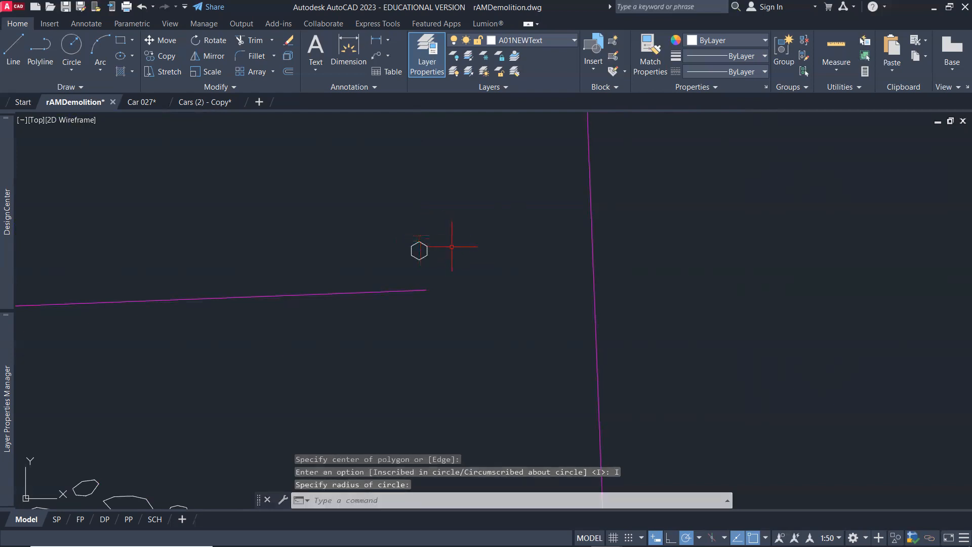
Switch the layer filter to All Used Layers so that every used layer can be assigned.
{"action": "left_click", "coordinate": [426, 252]}
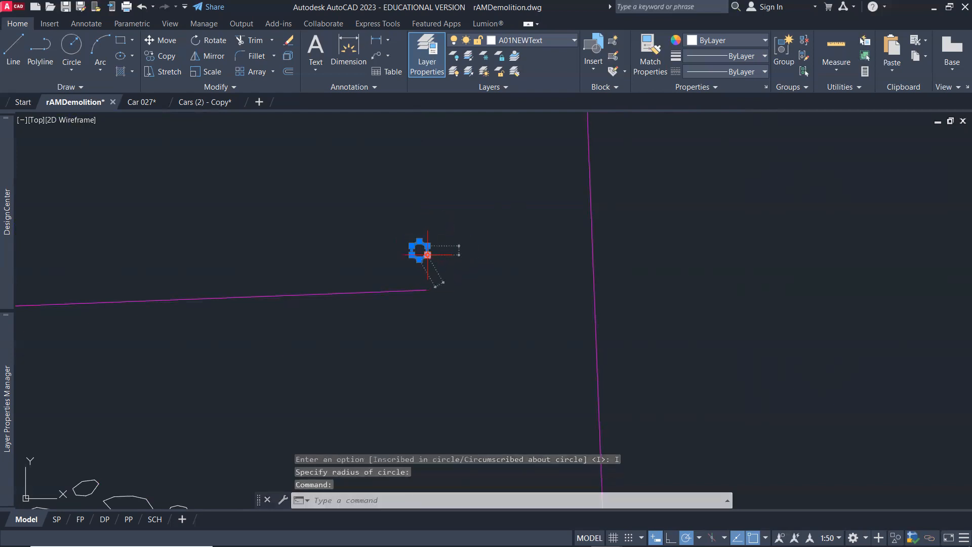
{"action": "left_click", "coordinate": [546, 40]}
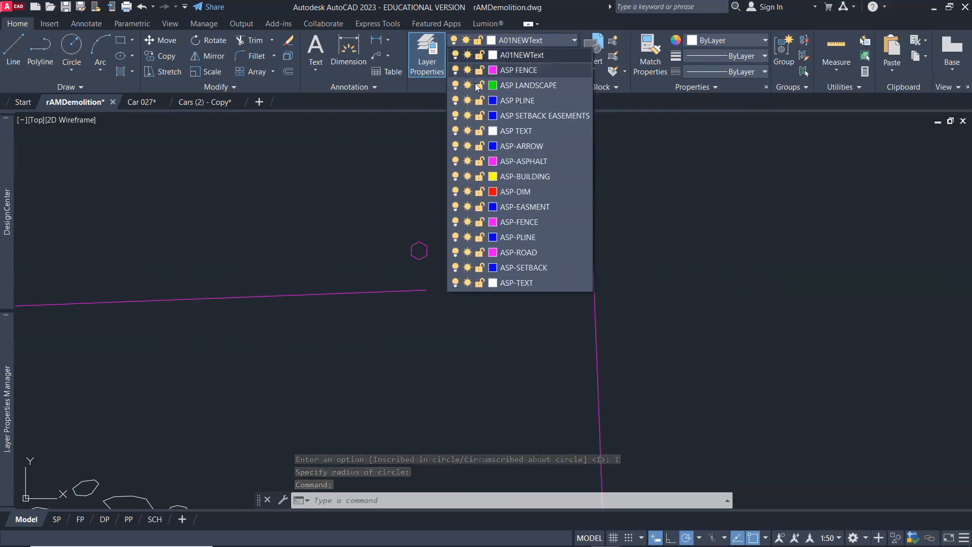
{"action": "left_click", "coordinate": [420, 53]}
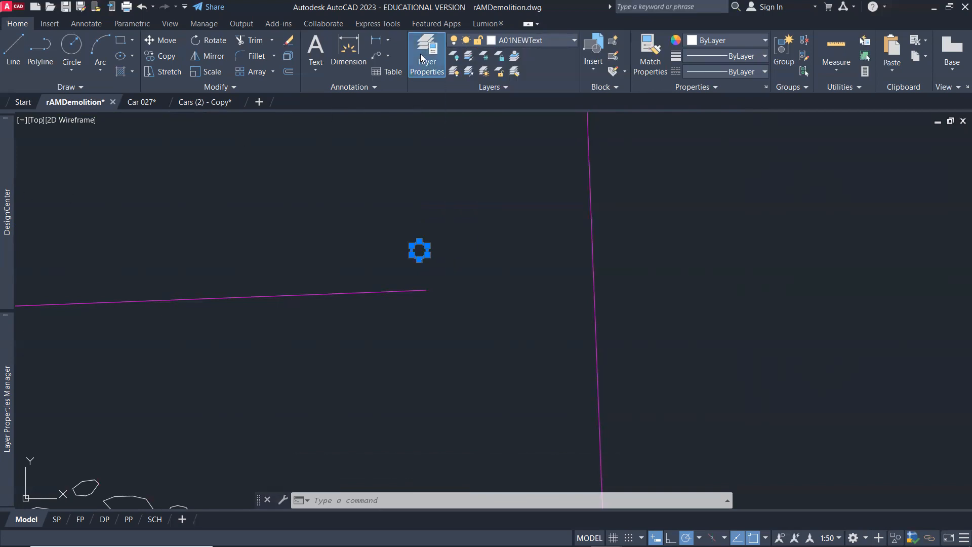
{"action": "left_click", "coordinate": [421, 54]}
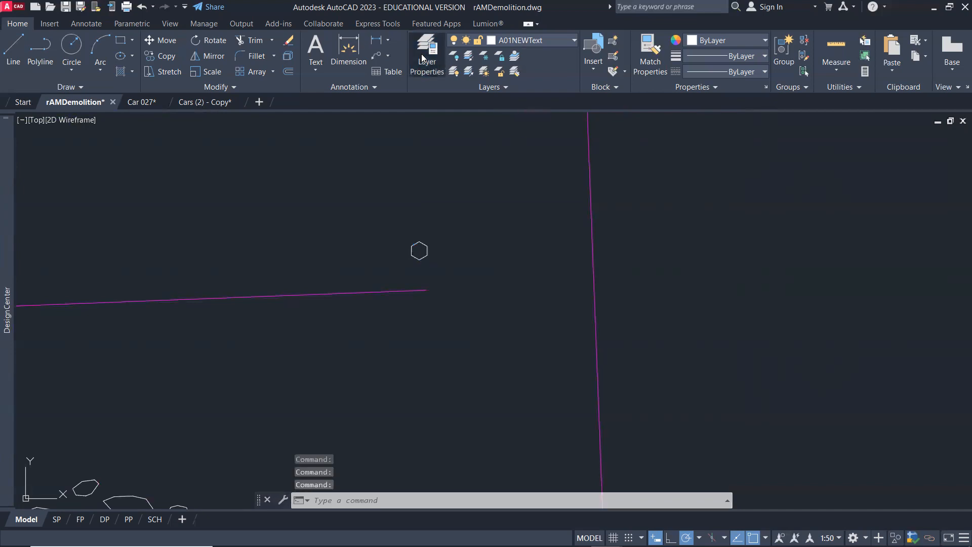
{"action": "left_click", "coordinate": [421, 53]}
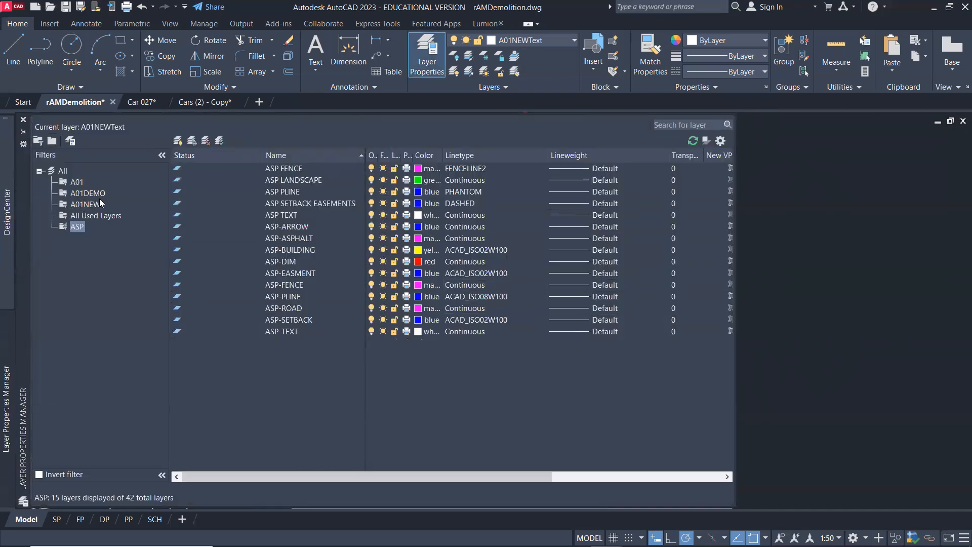
{"action": "left_click", "coordinate": [103, 215]}
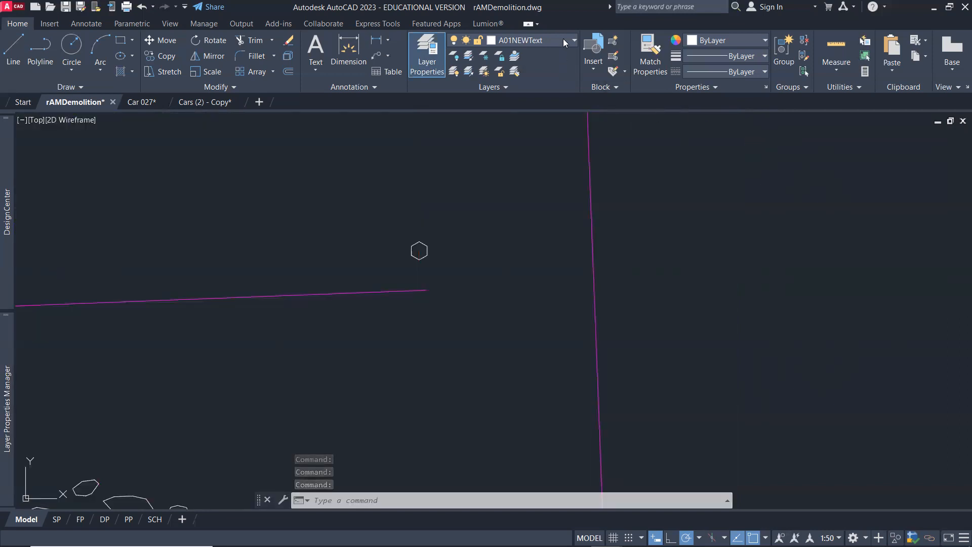
Make layer 0 the current layer.
{"action": "left_click", "coordinate": [563, 38]}
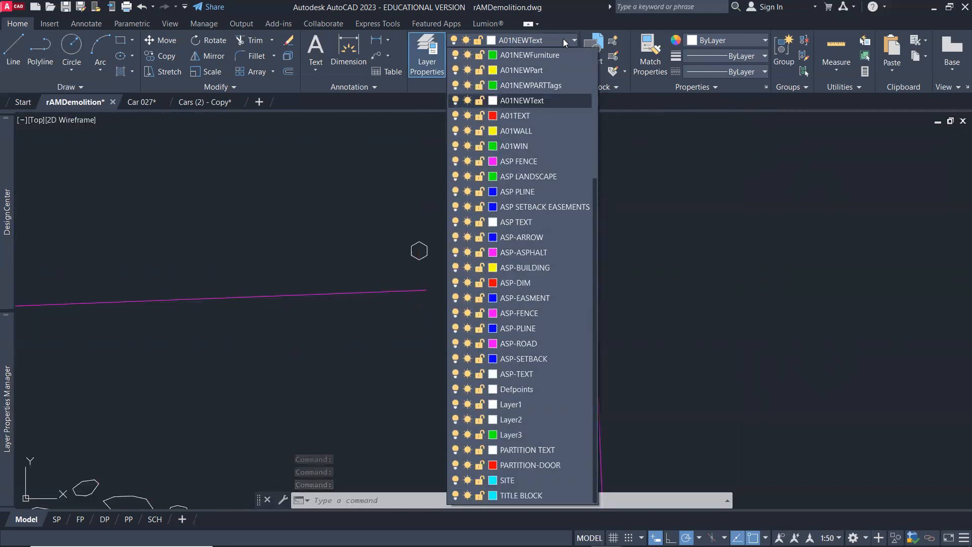
{"action": "scroll", "coordinate": [549, 99], "scroll_direction": "up", "scroll_amount": 4}
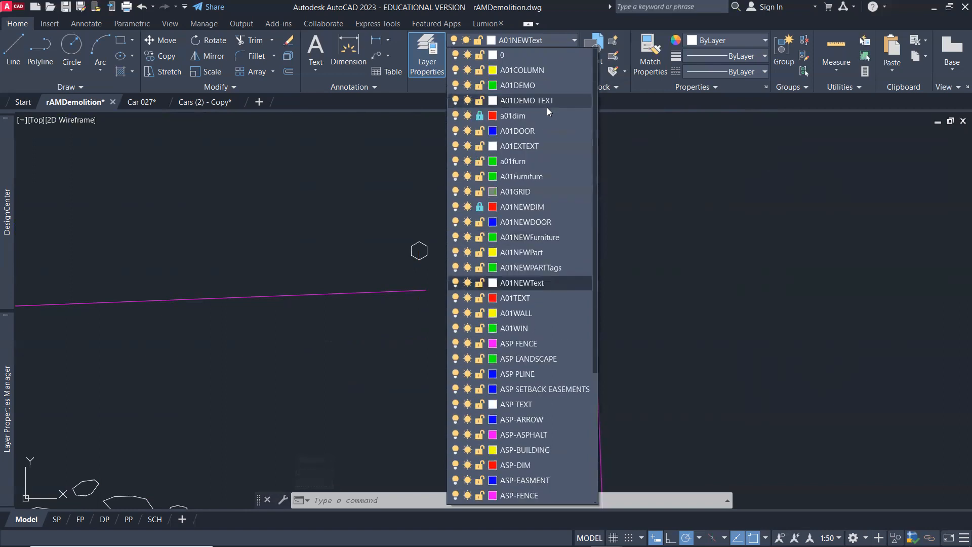
{"action": "left_click", "coordinate": [526, 55]}
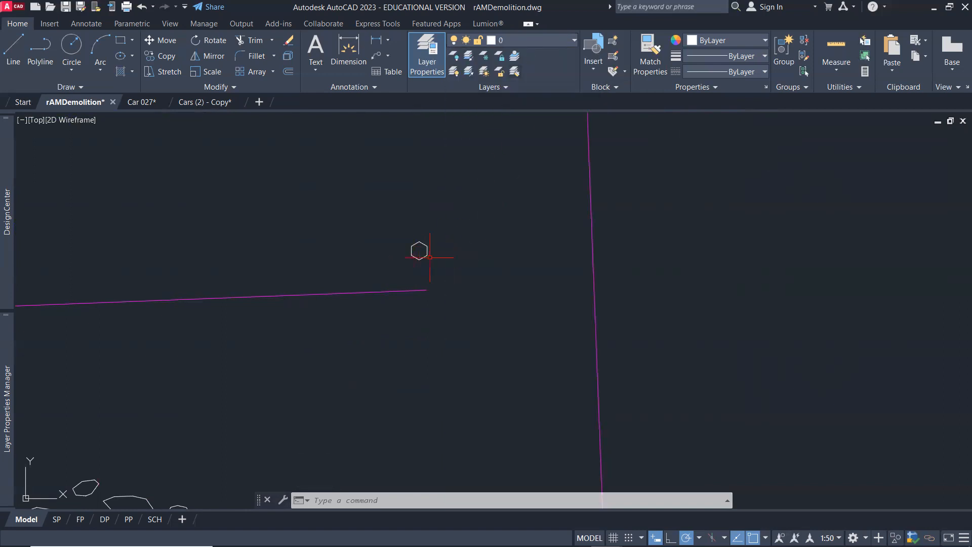
Draw two crossing lines inside the hexagon: one from its top vertex to its bottom vertex, one between its side midpoints.
{"action": "scroll", "coordinate": [432, 258], "scroll_direction": "up", "scroll_amount": 3}
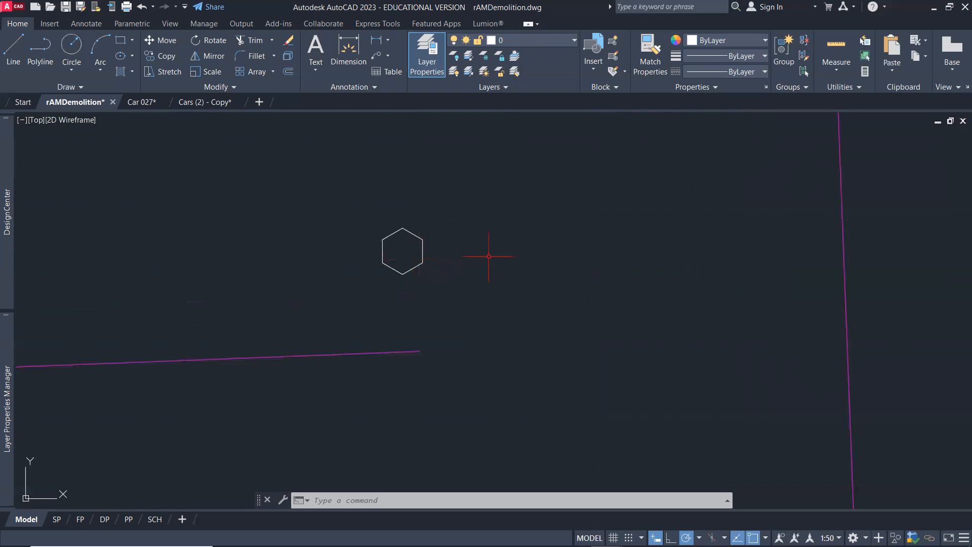
{"action": "type", "text": "l"}
{"action": "key", "text": "Return"}
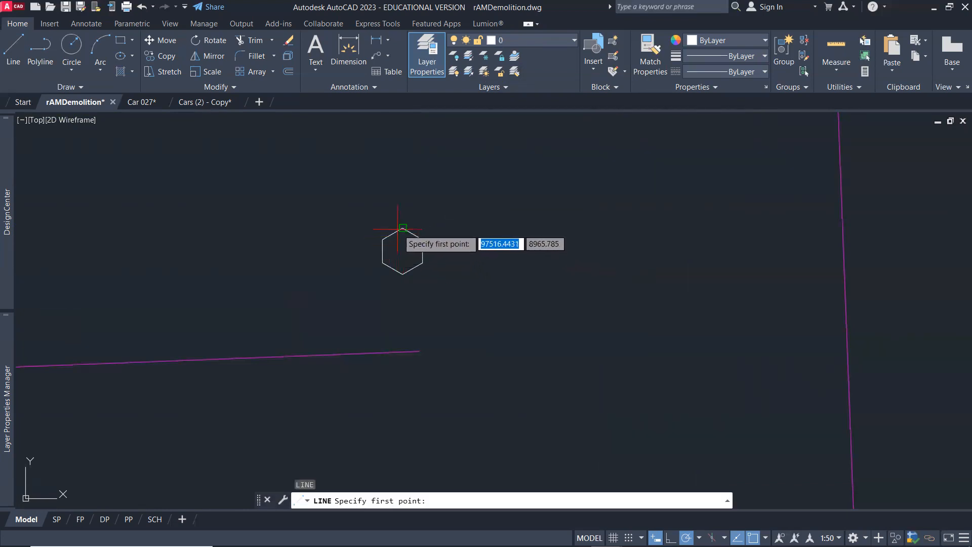
{"action": "left_click", "coordinate": [402, 229]}
{"action": "left_click", "coordinate": [402, 274]}
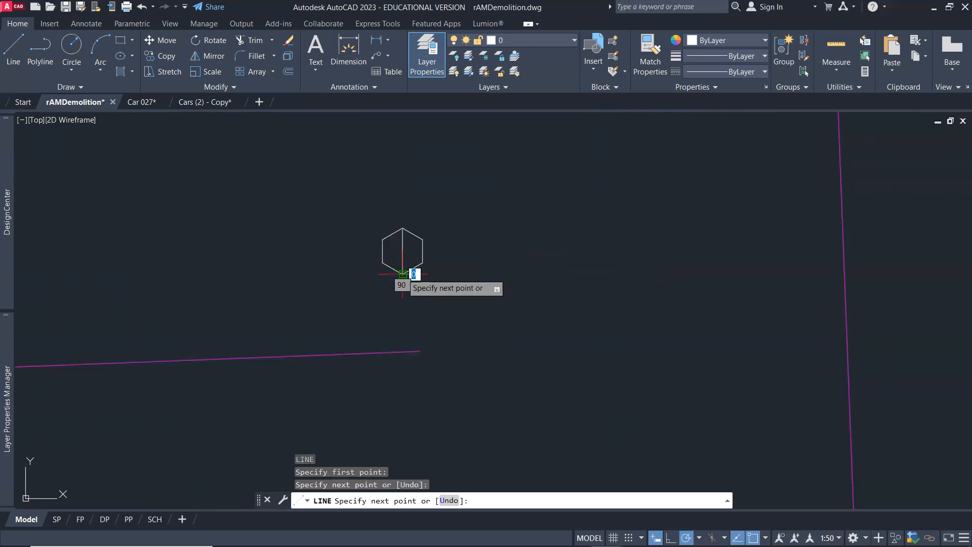
{"action": "key", "text": "Return"}
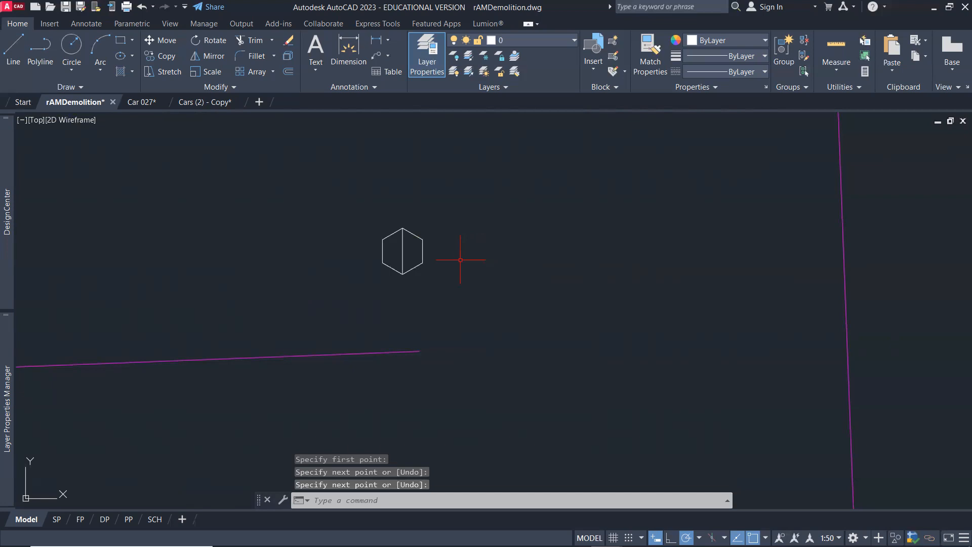
{"action": "key", "text": "Return"}
{"action": "left_click", "coordinate": [383, 250]}
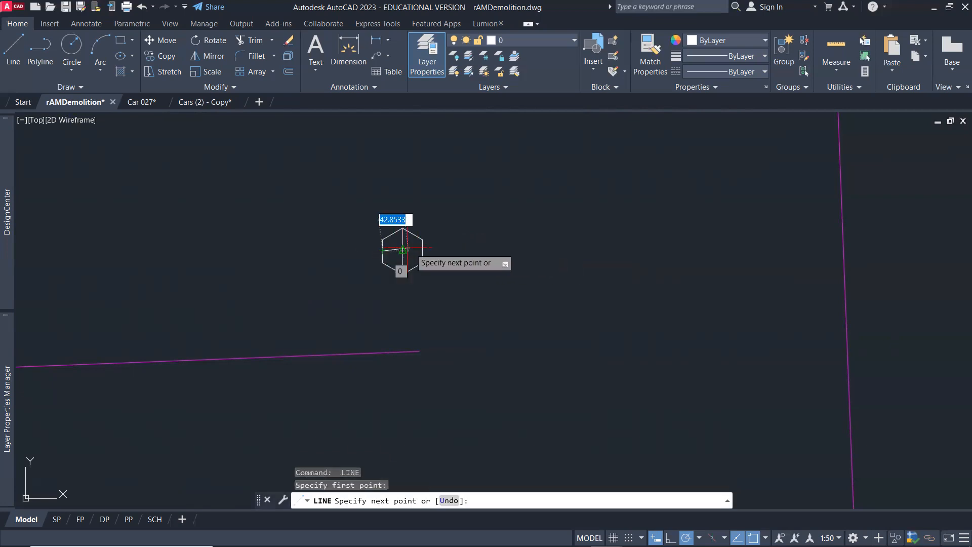
{"action": "left_click", "coordinate": [423, 250]}
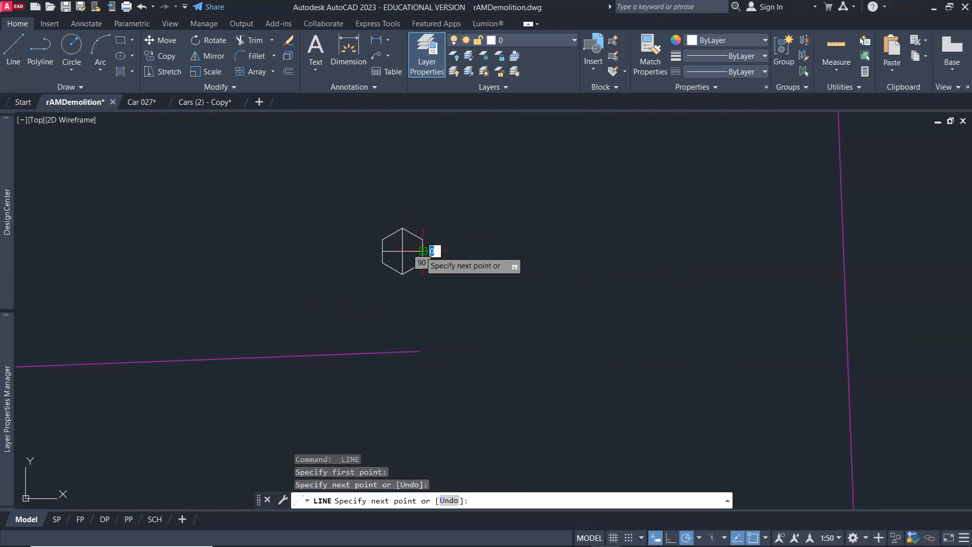
{"action": "key", "text": "Return"}
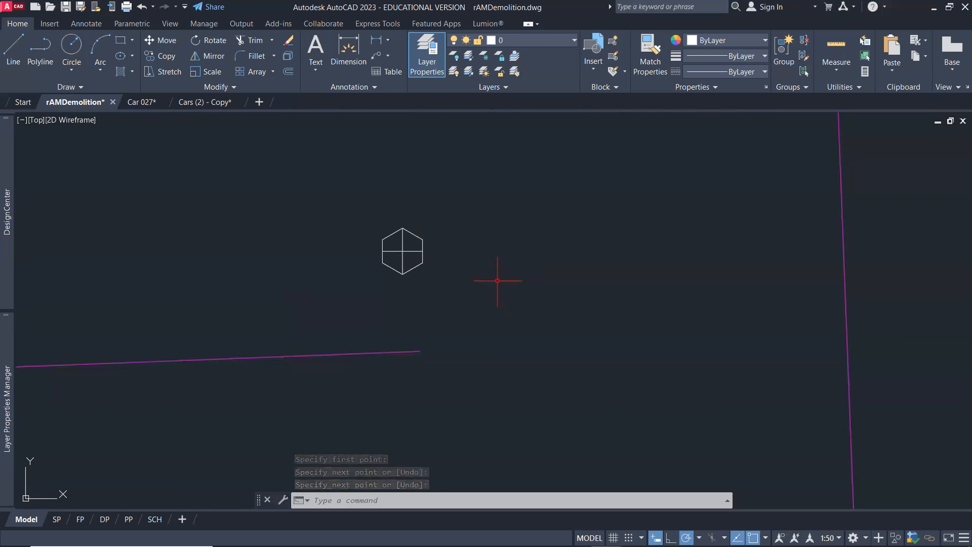
Name a new block definition Post and pick the crossing of the two lines in the hexagon as its base point.
{"action": "type", "text": "B"}
{"action": "left_click", "coordinate": [553, 310]}
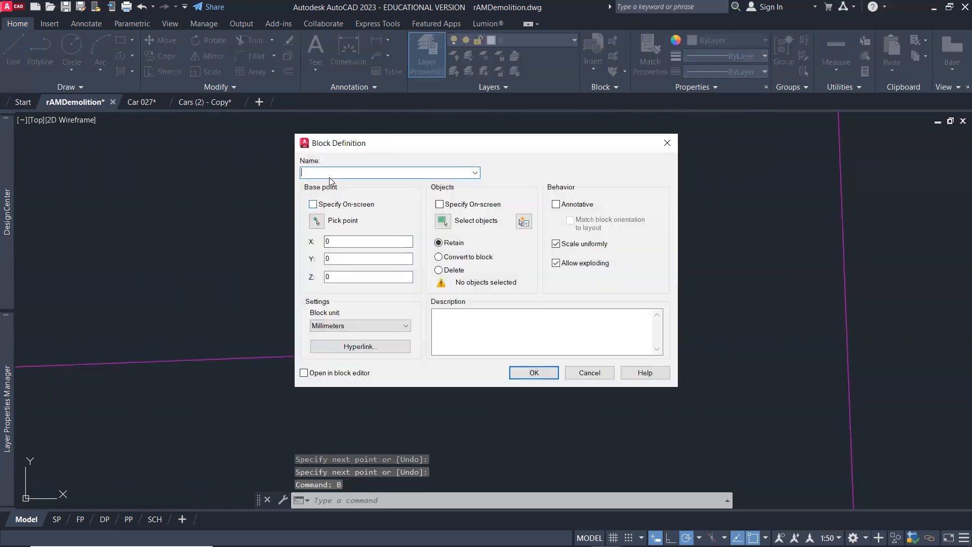
{"action": "type", "text": "Post"}
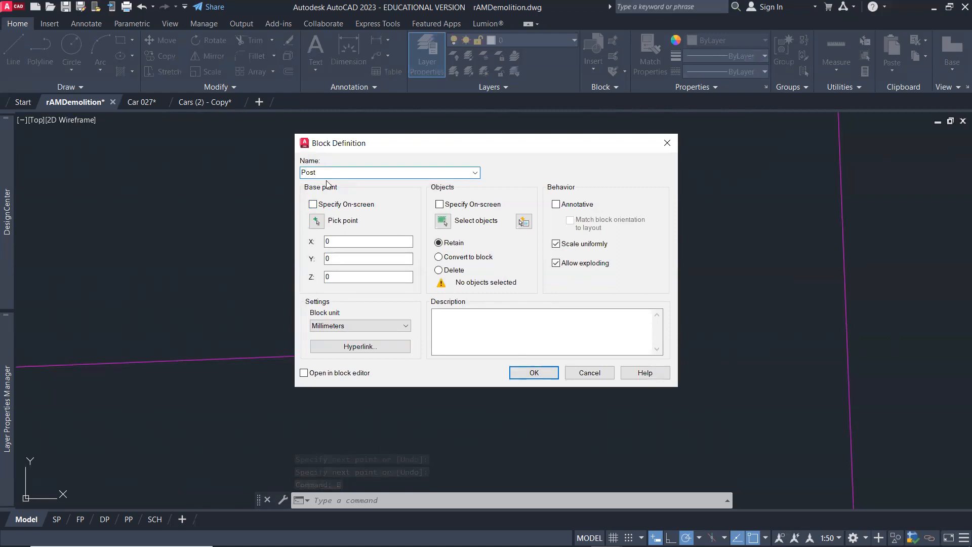
{"action": "left_click", "coordinate": [317, 221]}
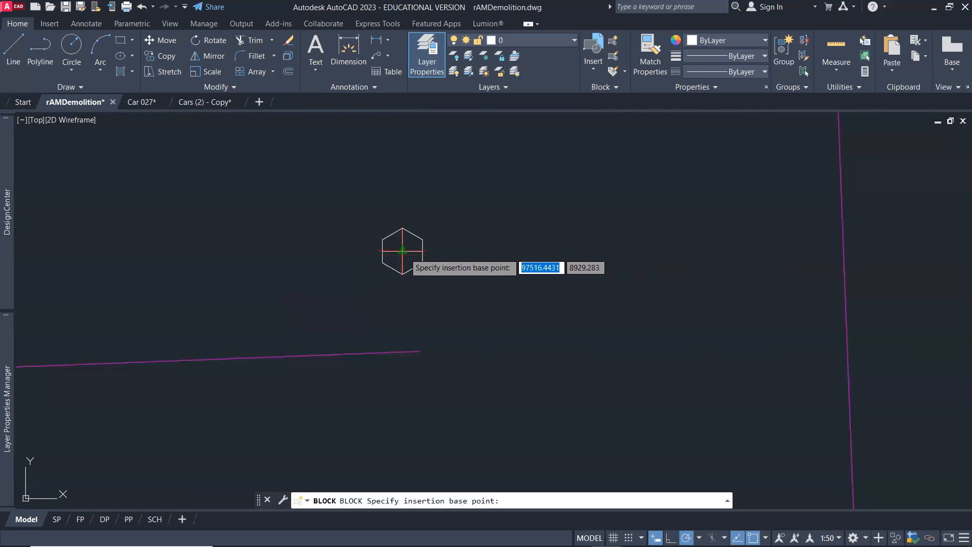
{"action": "left_click", "coordinate": [402, 251]}
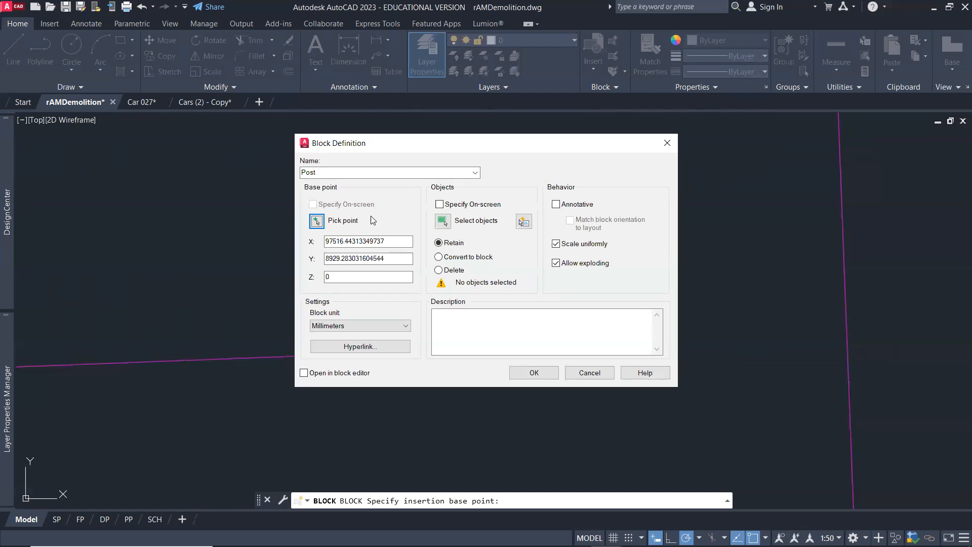
Select the hexagon and its two cross lines for the Post block, make it annotative, and create it.
{"action": "left_click", "coordinate": [442, 221]}
{"action": "left_click", "coordinate": [337, 205]}
{"action": "left_click", "coordinate": [464, 284]}
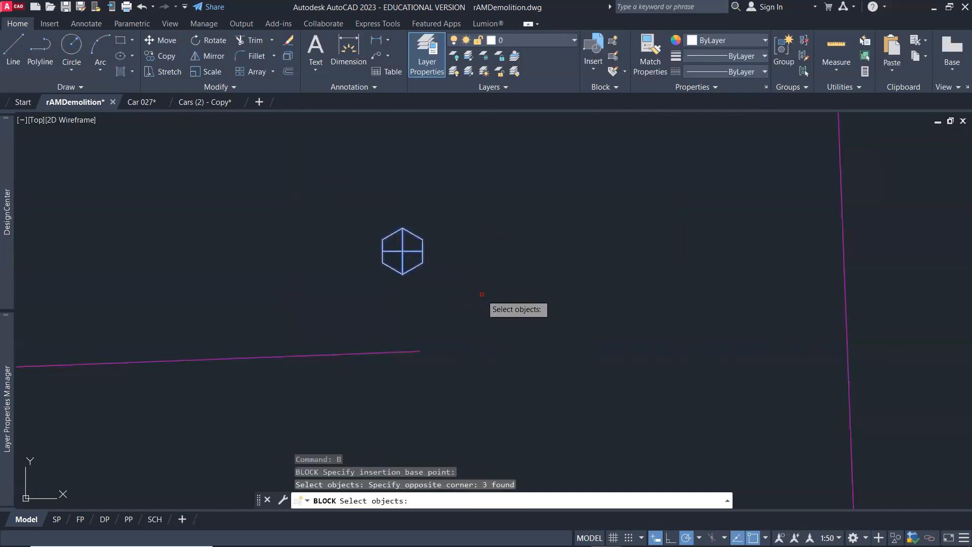
{"action": "key", "text": "Return"}
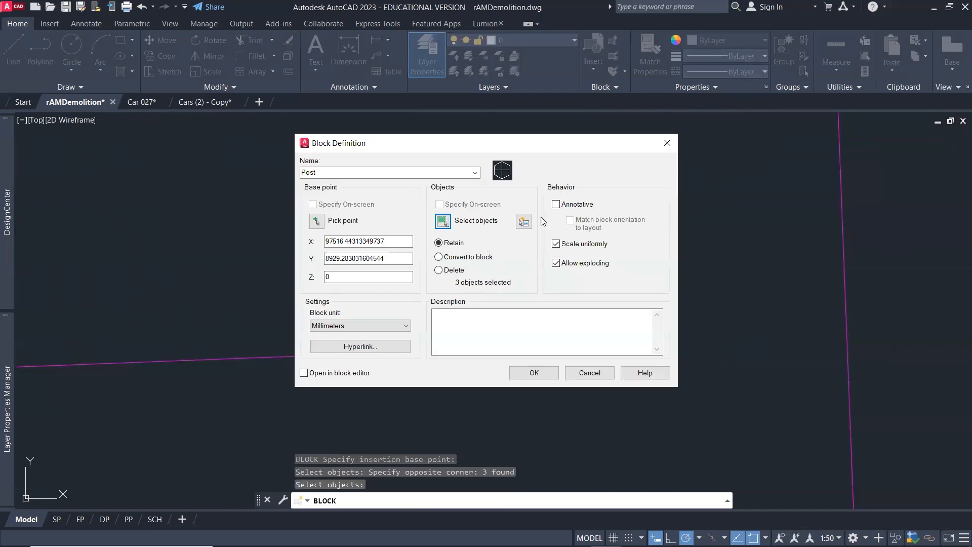
{"action": "left_click", "coordinate": [556, 205]}
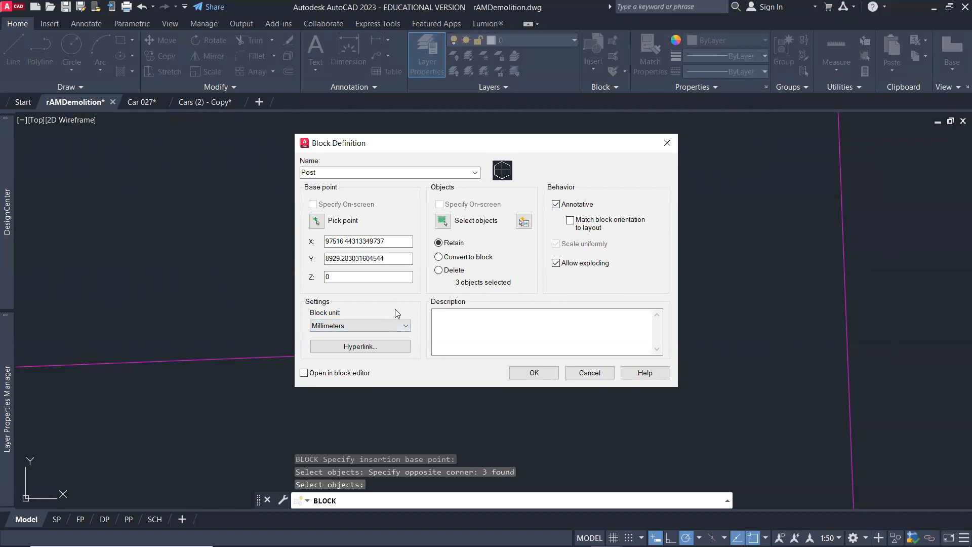
{"action": "left_click", "coordinate": [534, 373]}
On the ASP FENCE layer, divide the fence polyline into 50 segments with the Post block, aligned with the polyline.
{"action": "left_click", "coordinate": [567, 42]}
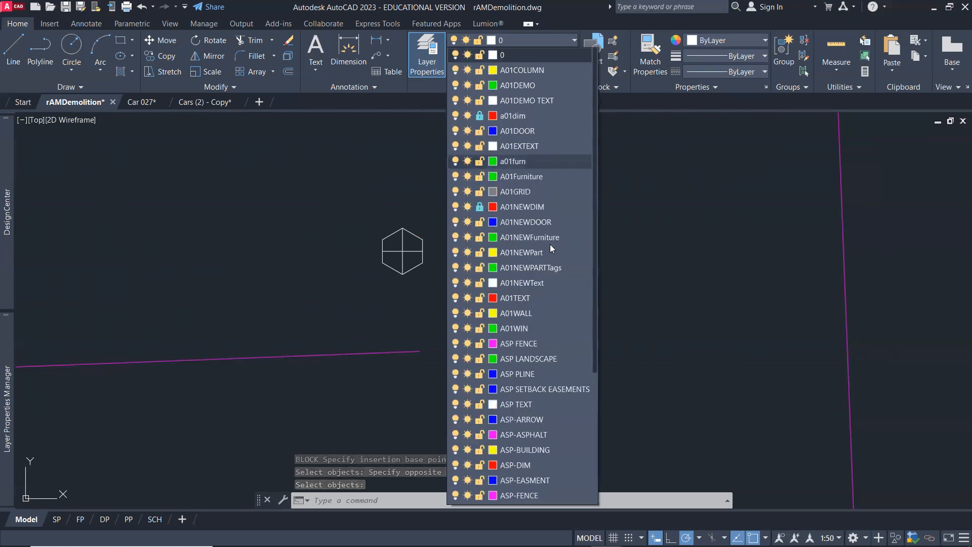
{"action": "left_click", "coordinate": [540, 341]}
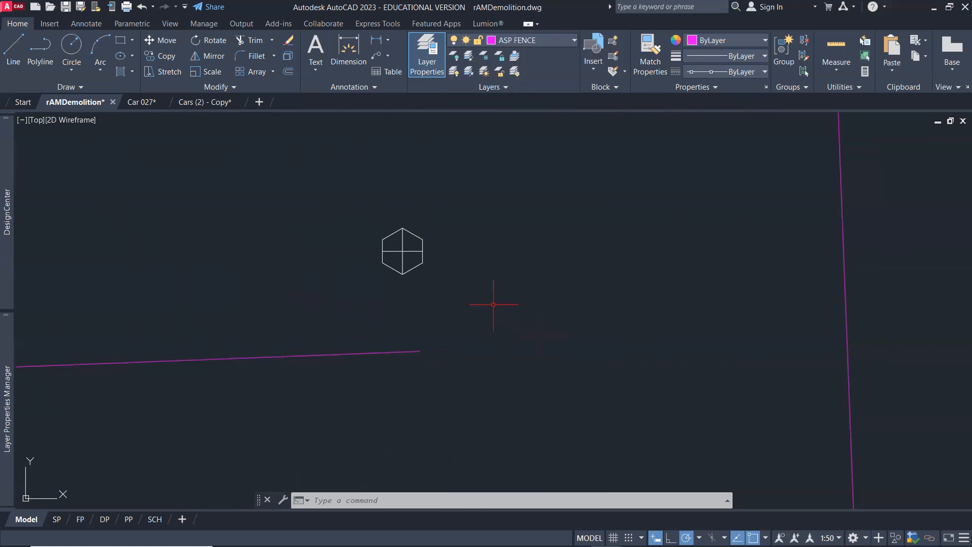
{"action": "scroll", "coordinate": [473, 319], "scroll_direction": "down", "scroll_amount": 5}
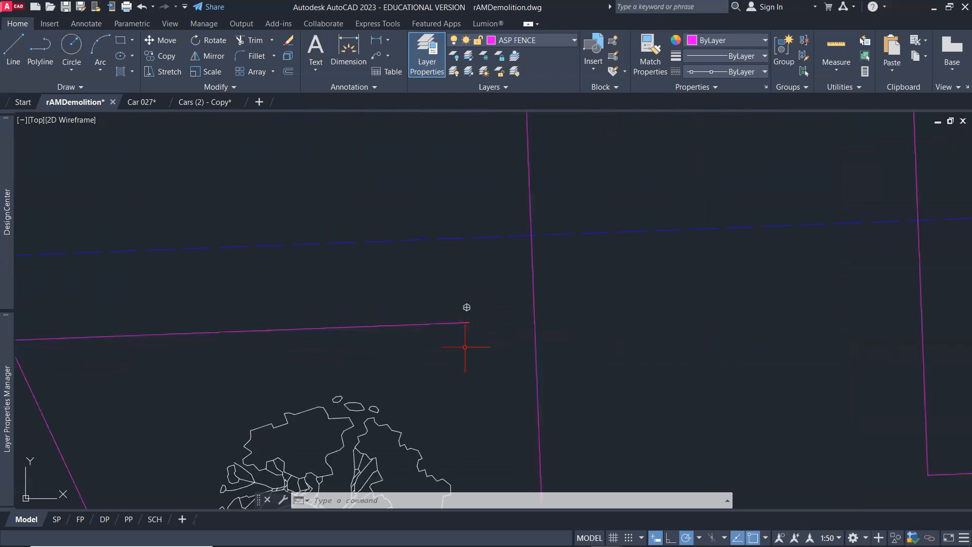
{"action": "middle_click_drag", "start_coordinate": [405, 347], "coordinate": [452, 299]}
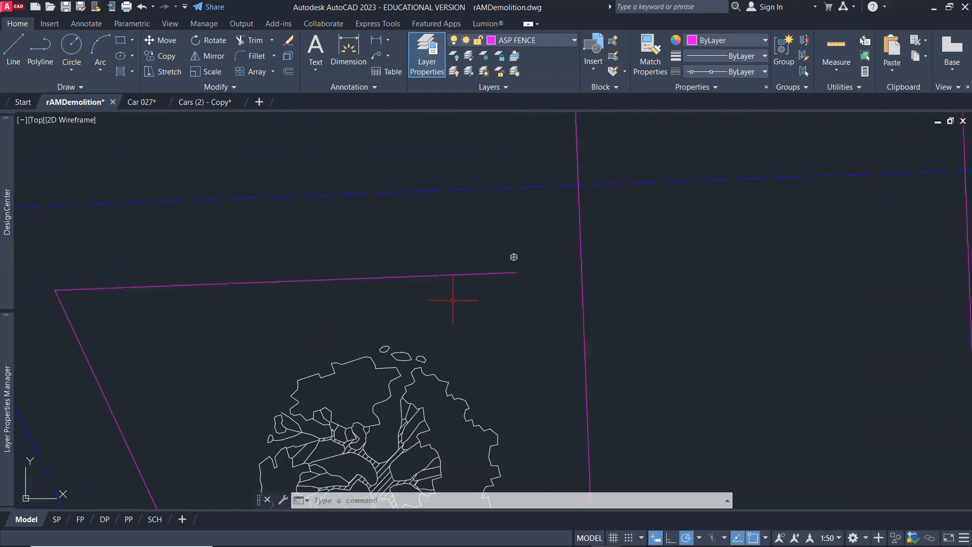
{"action": "type", "text": "i"}
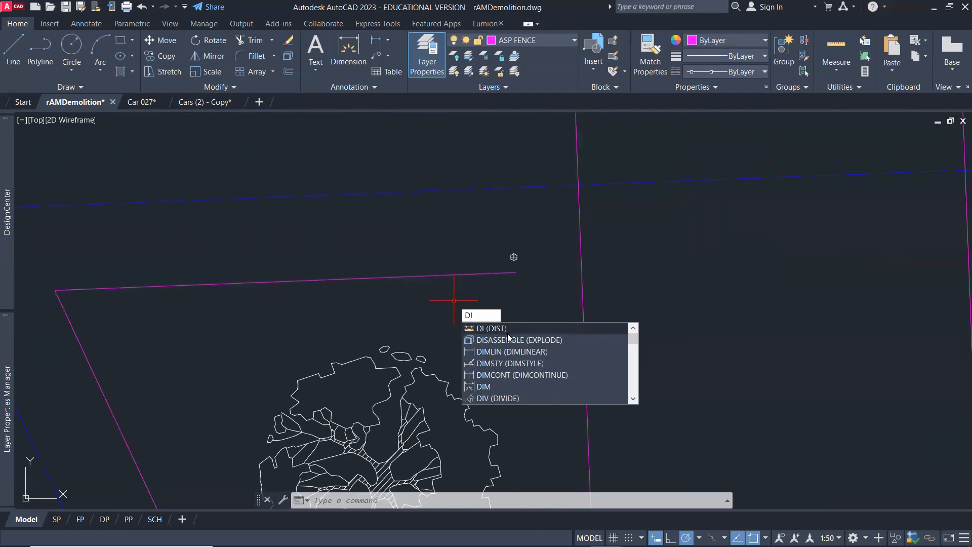
{"action": "left_click", "coordinate": [513, 402]}
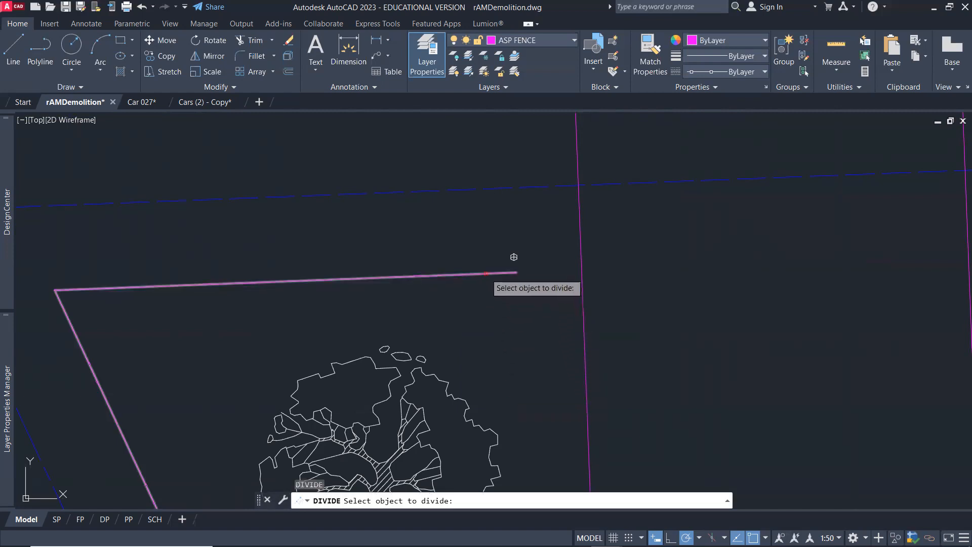
{"action": "left_click", "coordinate": [514, 257]}
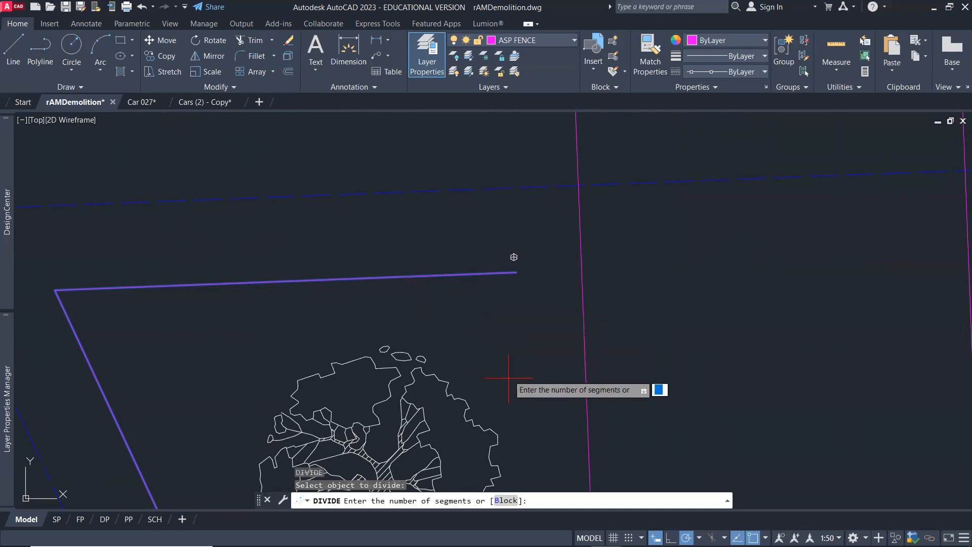
{"action": "left_click", "coordinate": [503, 502]}
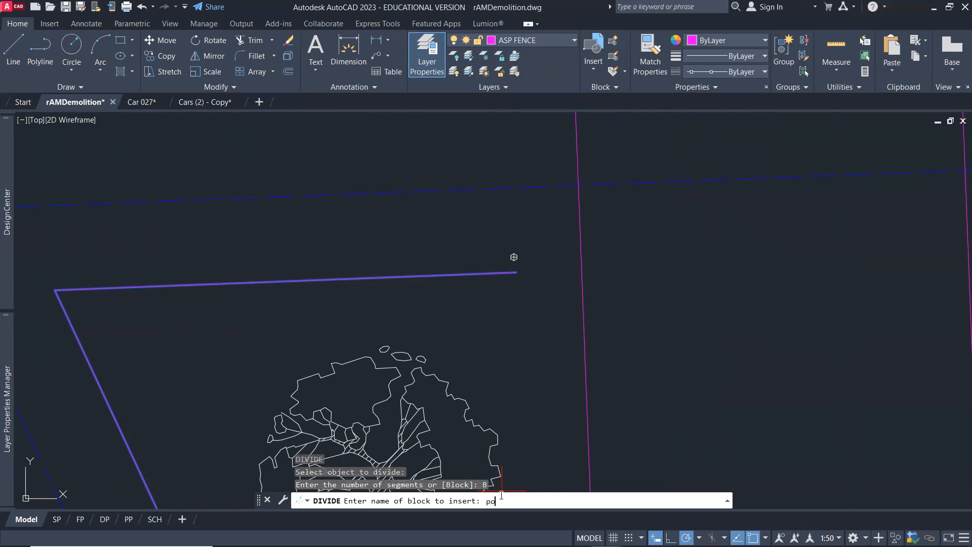
{"action": "key", "text": "Return"}
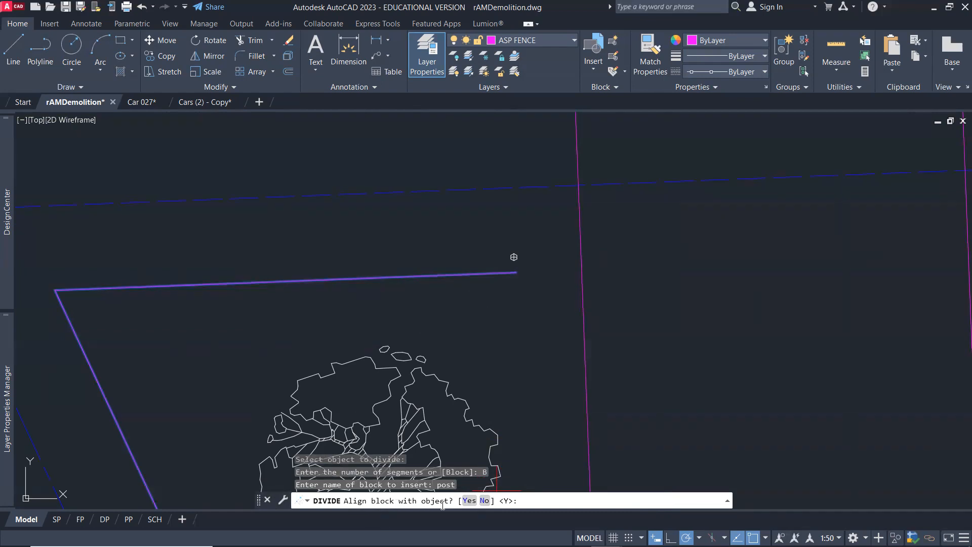
{"action": "left_click", "coordinate": [468, 501]}
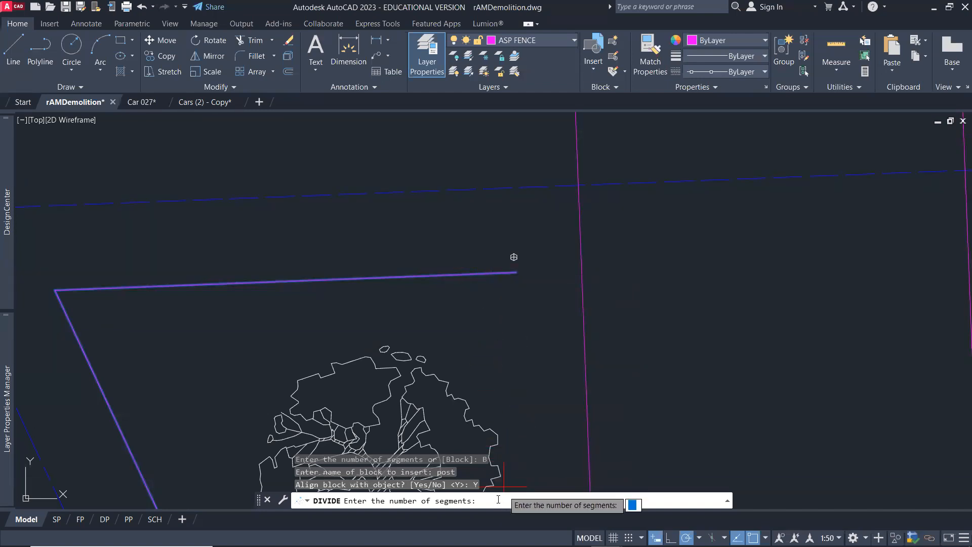
{"action": "type", "text": "50"}
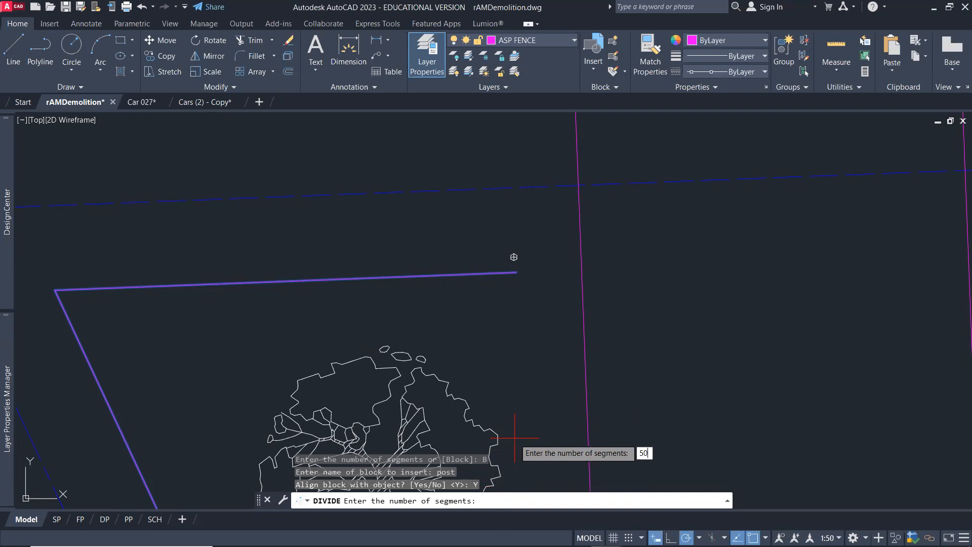
{"action": "key", "text": "Return"}
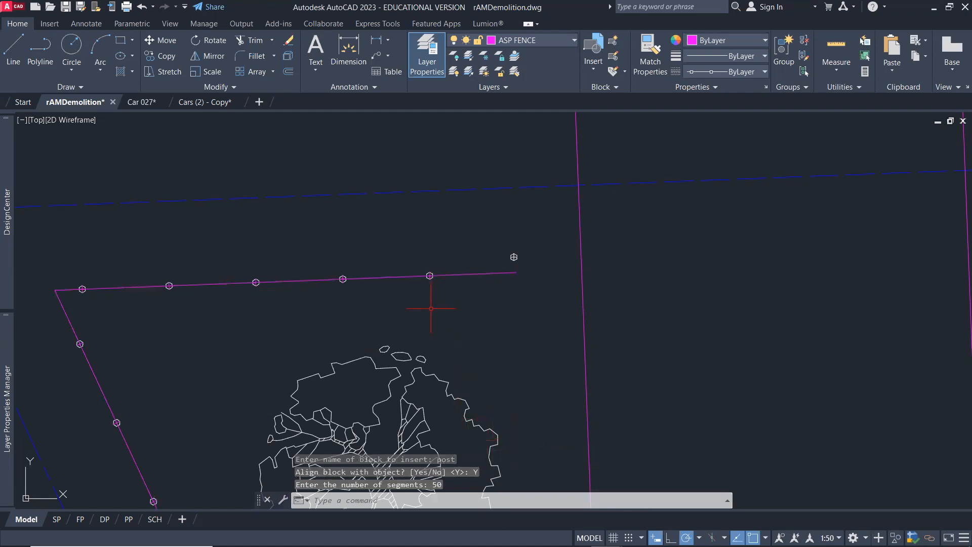
Examine the post spacing along the whole fence, including its corners, both ends and the building connection.
{"action": "scroll", "coordinate": [434, 316], "scroll_direction": "down", "scroll_amount": 6}
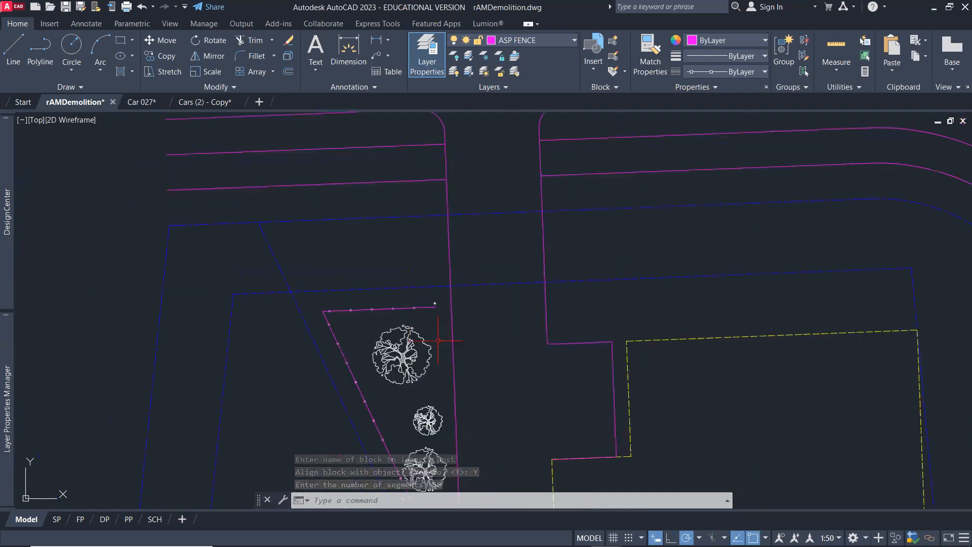
{"action": "mouse_move", "coordinate": [497, 334]}
{"action": "middle_mouse_down"}
{"action": "mouse_move", "coordinate": [395, 163]}
{"action": "mouse_move", "coordinate": [400, 197]}
{"action": "middle_mouse_up"}
{"action": "scroll", "coordinate": [434, 310], "scroll_direction": "down", "scroll_amount": 3}
{"action": "scroll", "coordinate": [640, 423], "scroll_direction": "up", "scroll_amount": 8}
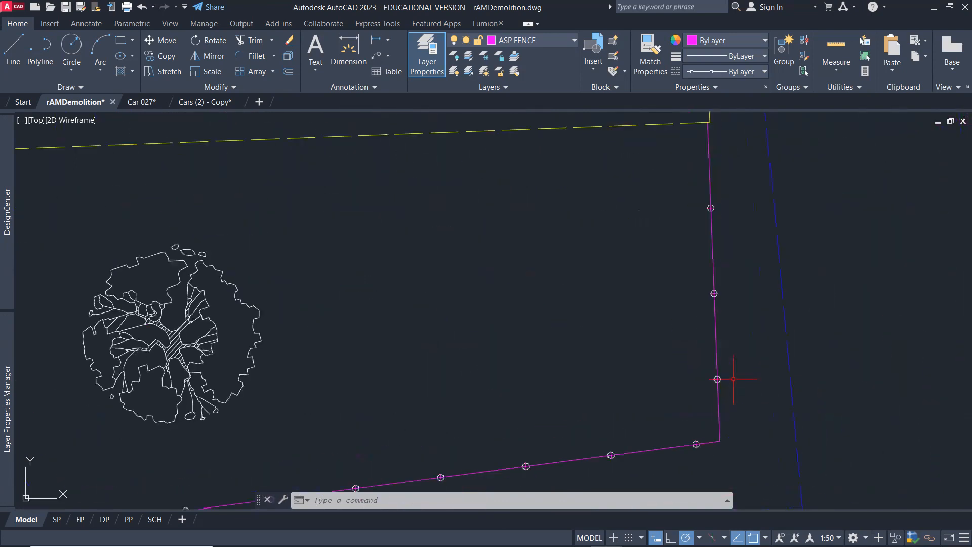
{"action": "scroll", "coordinate": [733, 379], "scroll_direction": "up", "scroll_amount": 2}
{"action": "scroll", "coordinate": [723, 304], "scroll_direction": "down", "scroll_amount": 4}
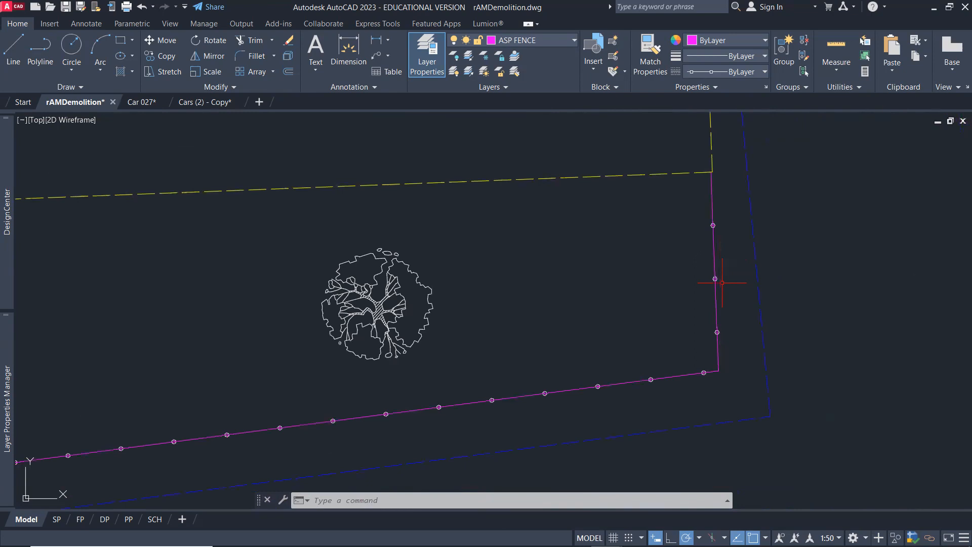
{"action": "scroll", "coordinate": [440, 393], "scroll_direction": "down", "scroll_amount": 4}
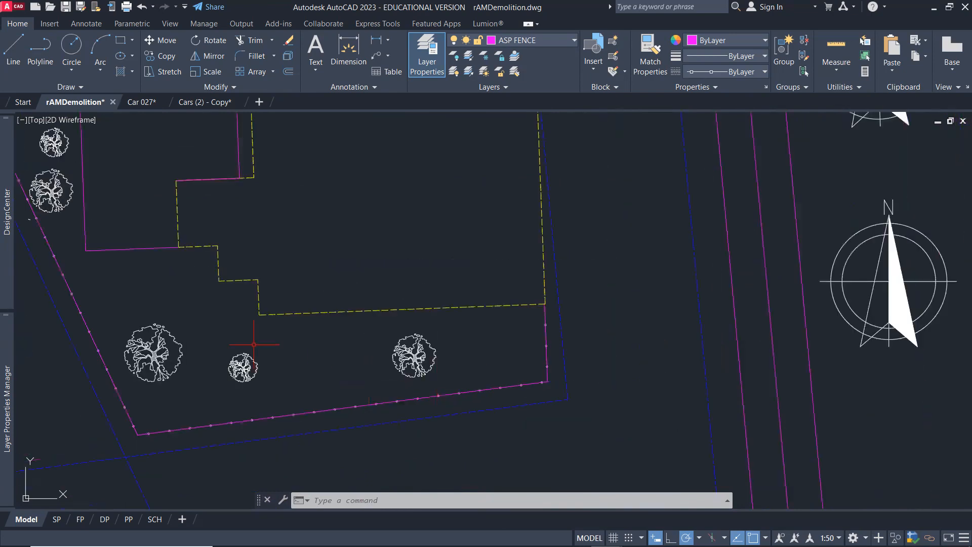
{"action": "scroll", "coordinate": [254, 345], "scroll_direction": "down", "scroll_amount": 2}
{"action": "middle_click_drag", "start_coordinate": [222, 327], "coordinate": [368, 379]}
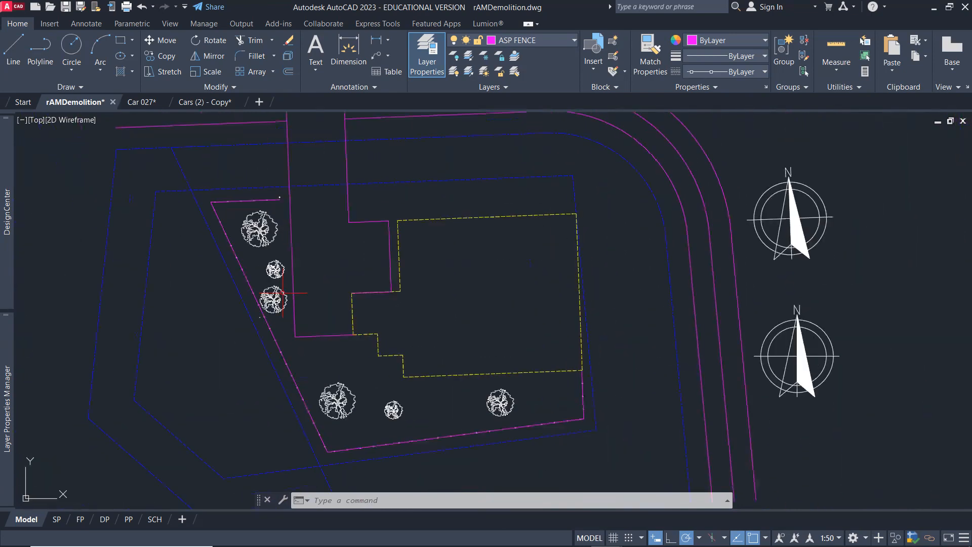
{"action": "scroll", "coordinate": [273, 205], "scroll_direction": "up", "scroll_amount": 6}
{"action": "middle_click_drag", "start_coordinate": [276, 211], "coordinate": [427, 254]}
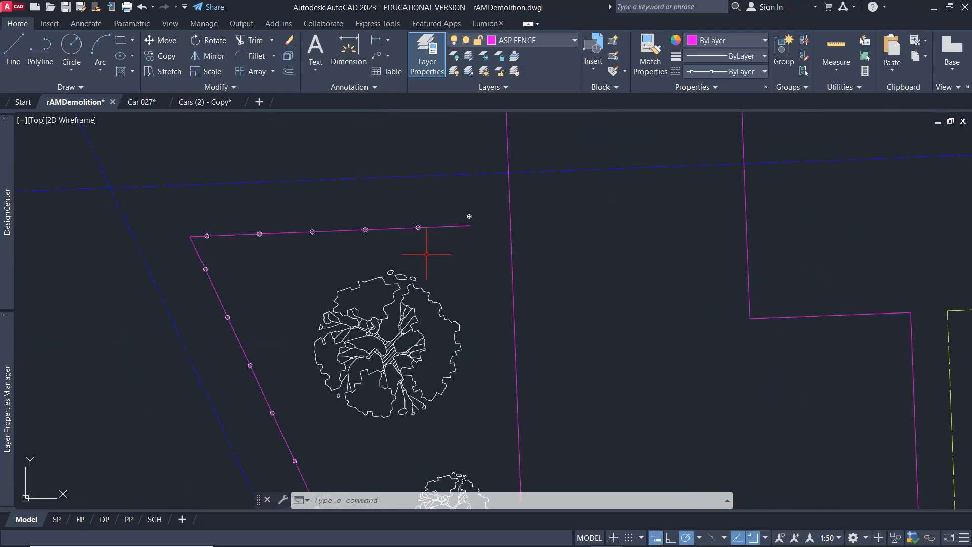
Undo the divided posts, then use MEASURE to place the Post block every 2000 units along the fence polyline, aligned with it.
{"action": "key", "text": "ctrl+z"}
{"action": "key", "text": "ctrl+z"}
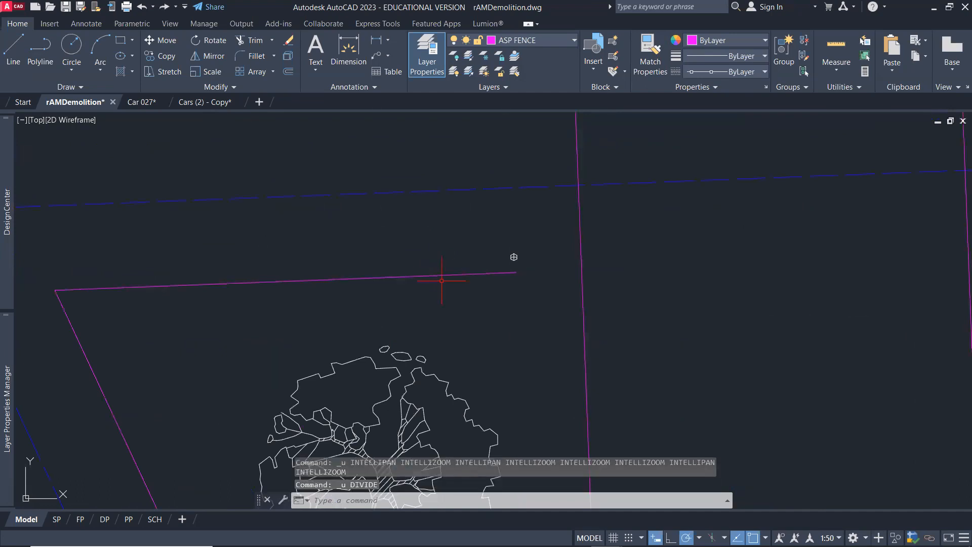
{"action": "type", "text": "MEA"}
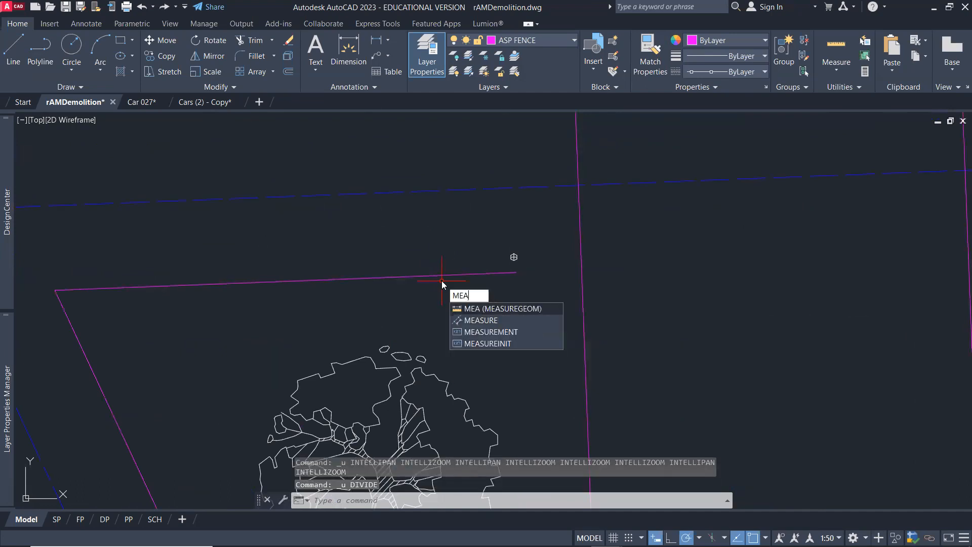
{"action": "left_click", "coordinate": [486, 320]}
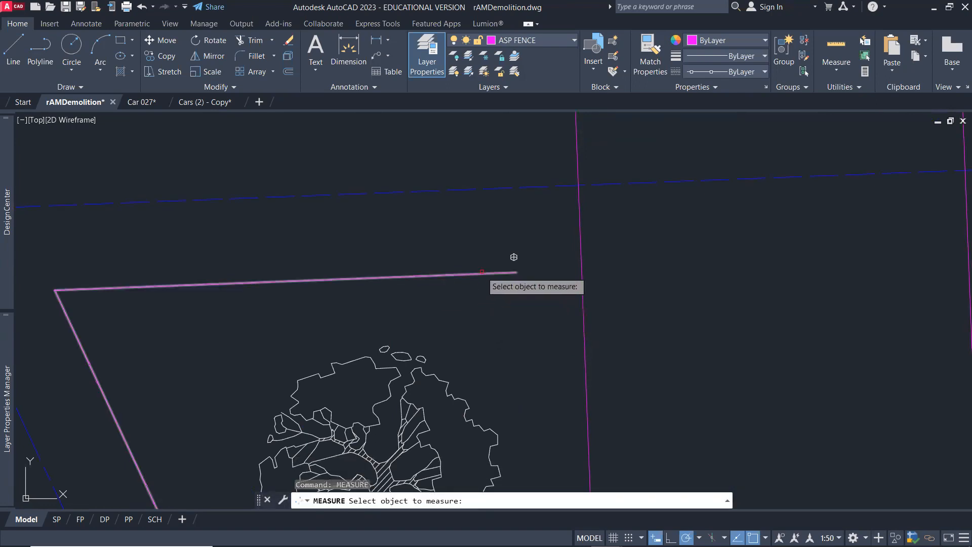
{"action": "left_click", "coordinate": [481, 272]}
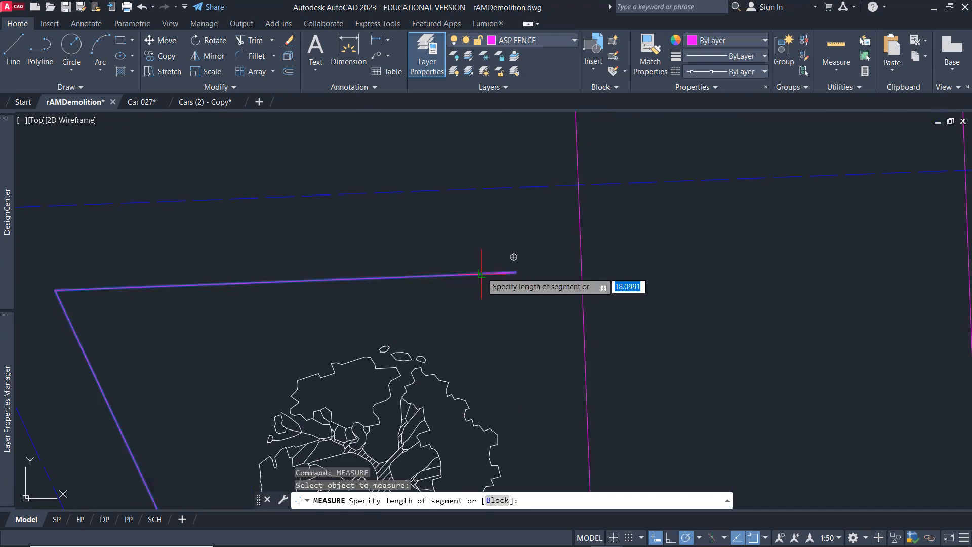
{"action": "left_click", "coordinate": [496, 501]}
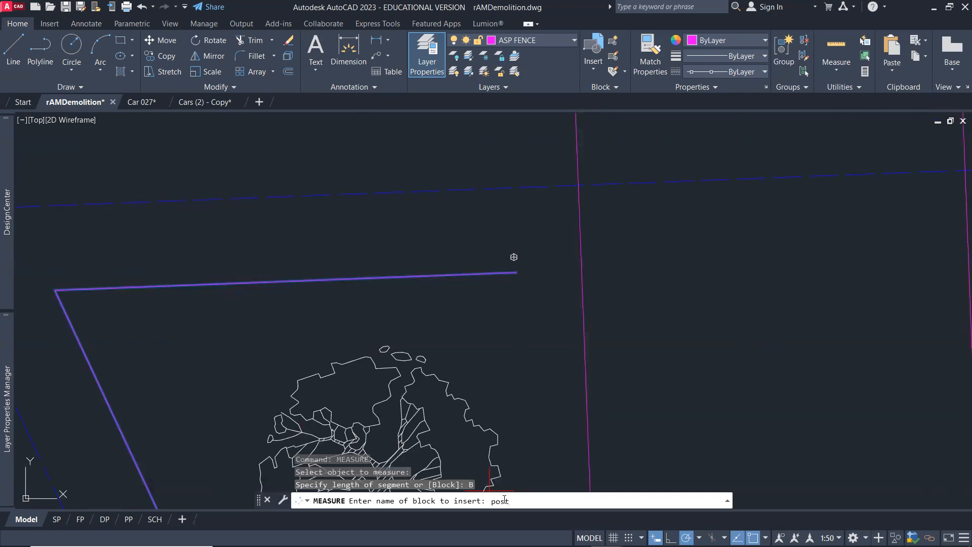
{"action": "key", "text": "Return"}
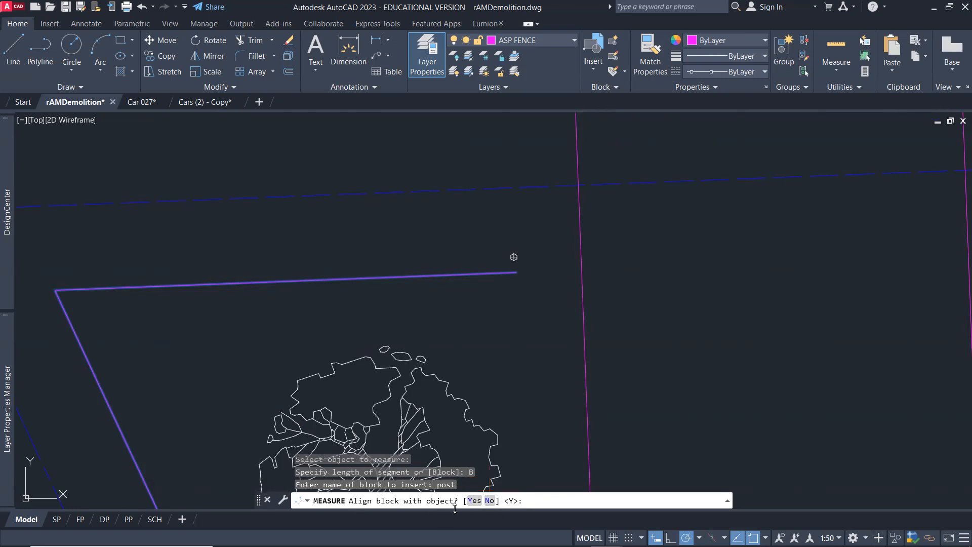
{"action": "left_click", "coordinate": [470, 501]}
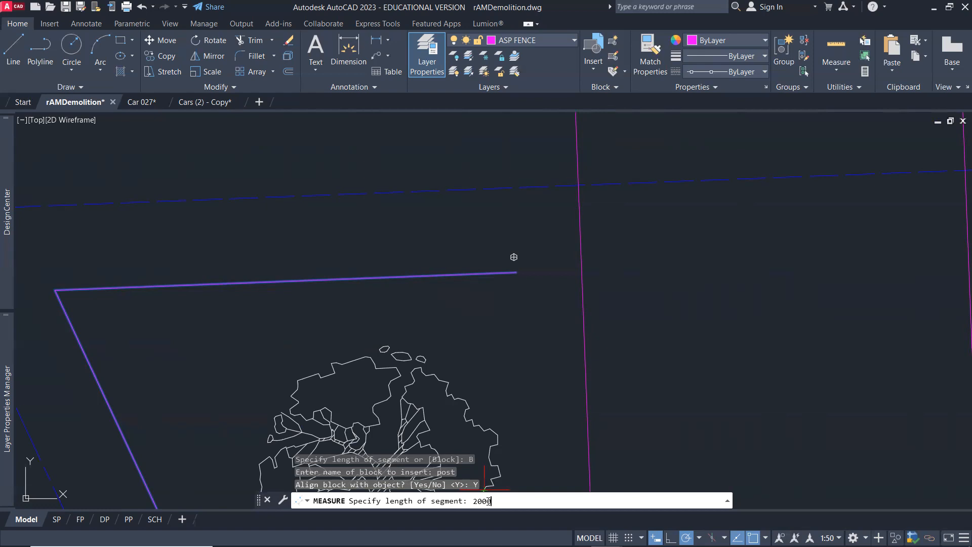
{"action": "key", "text": "Return"}
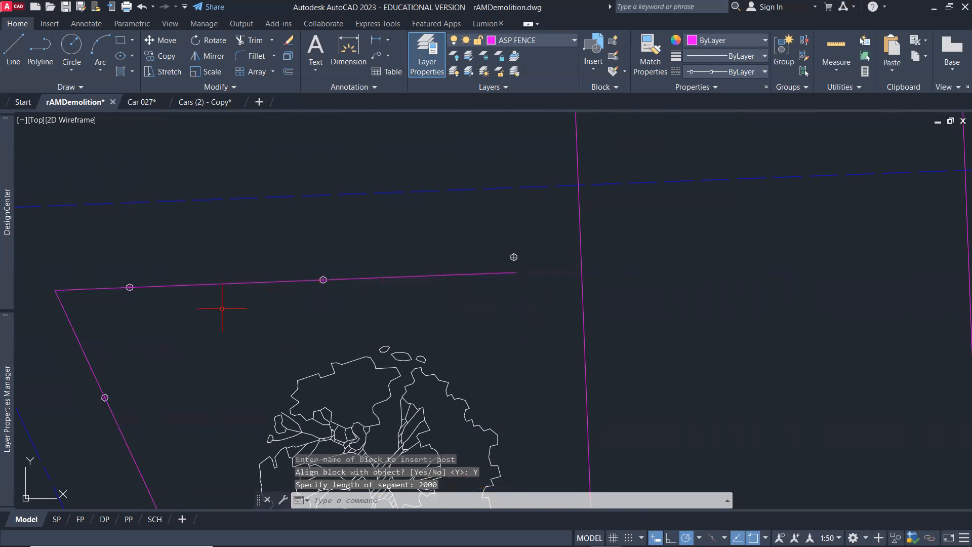
Examine the measured posts' spacing at both fence ends and their alignment on the upper and slanted fence segments.
{"action": "scroll", "coordinate": [191, 393], "scroll_direction": "down", "scroll_amount": 5}
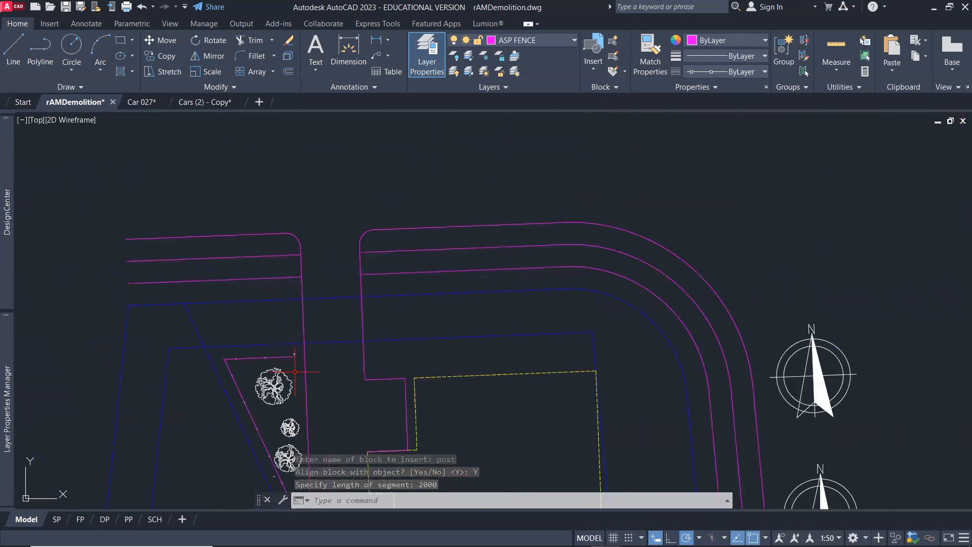
{"action": "scroll", "coordinate": [416, 303], "scroll_direction": "up", "scroll_amount": 6}
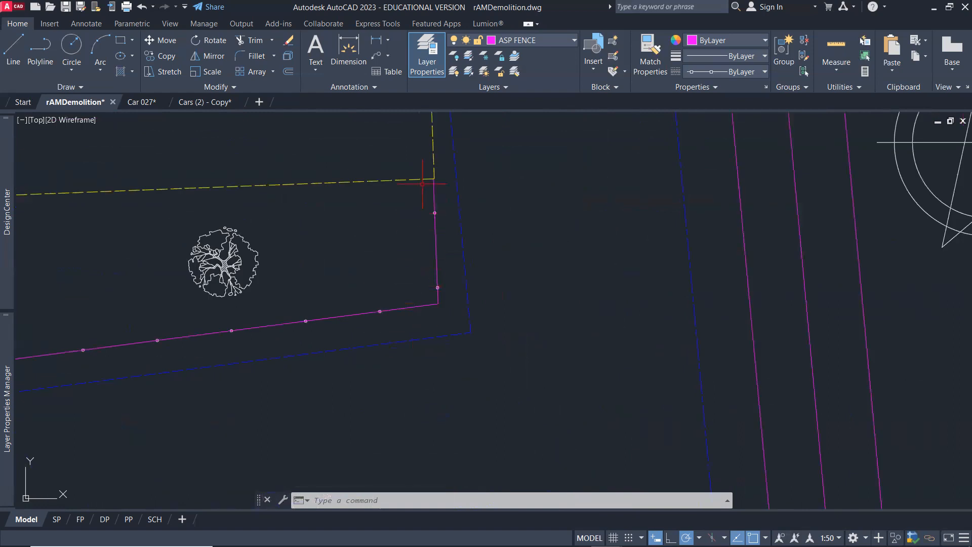
{"action": "scroll", "coordinate": [355, 232], "scroll_direction": "down", "scroll_amount": 6}
{"action": "middle_click_drag", "start_coordinate": [337, 216], "coordinate": [468, 333]}
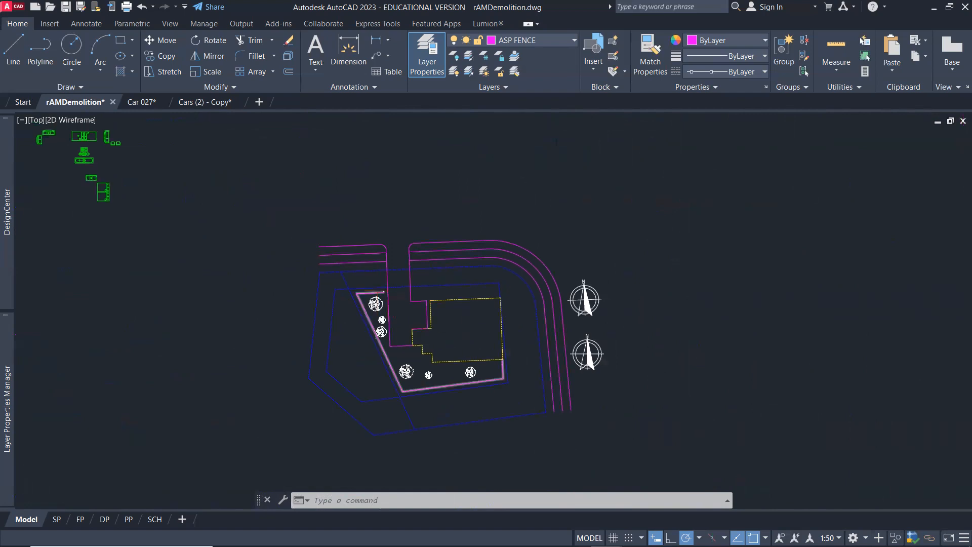
{"action": "scroll", "coordinate": [384, 292], "scroll_direction": "up", "scroll_amount": 10}
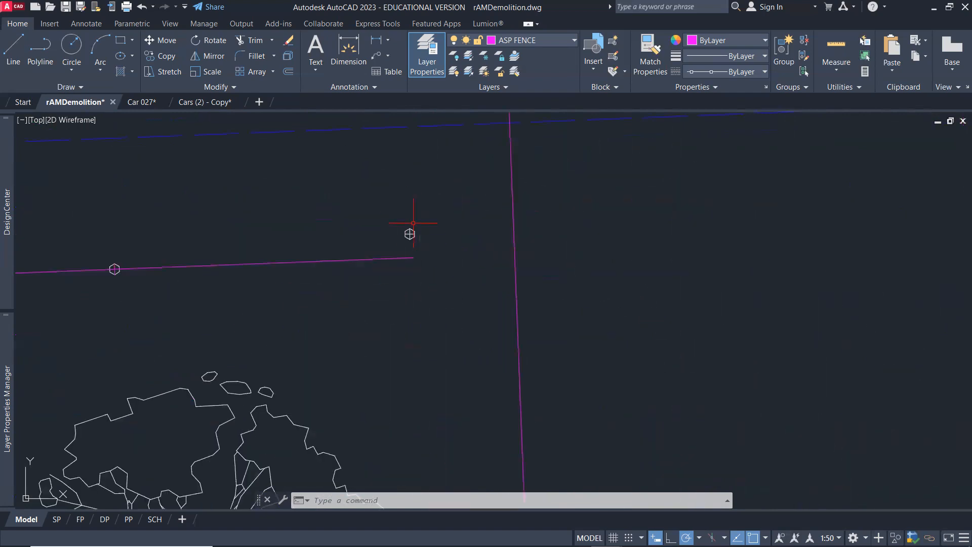
{"action": "scroll", "coordinate": [78, 282], "scroll_direction": "up", "scroll_amount": 4}
{"action": "scroll", "coordinate": [79, 281], "scroll_direction": "up", "scroll_amount": 4}
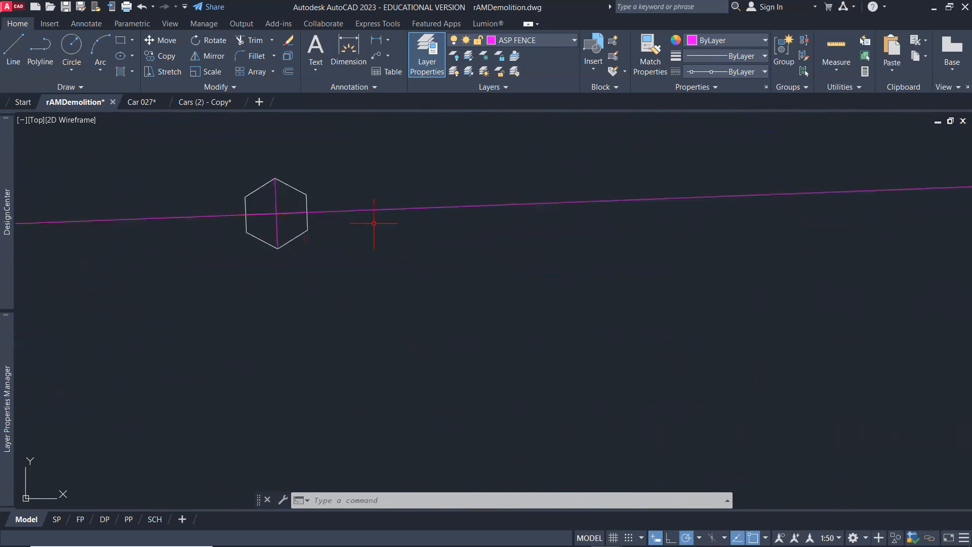
{"action": "scroll", "coordinate": [316, 266], "scroll_direction": "down", "scroll_amount": 6}
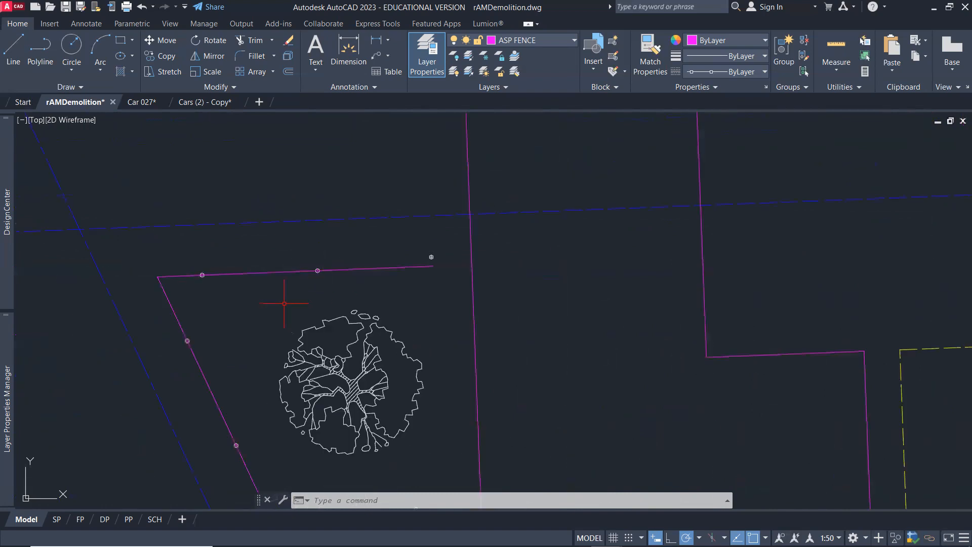
{"action": "scroll", "coordinate": [187, 338], "scroll_direction": "up", "scroll_amount": 6}
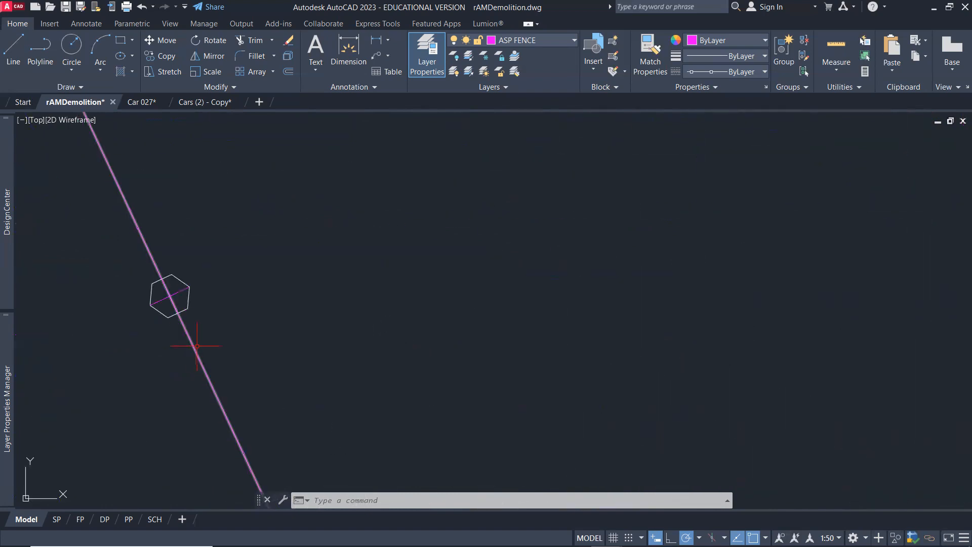
{"action": "scroll", "coordinate": [292, 339], "scroll_direction": "down", "scroll_amount": 6}
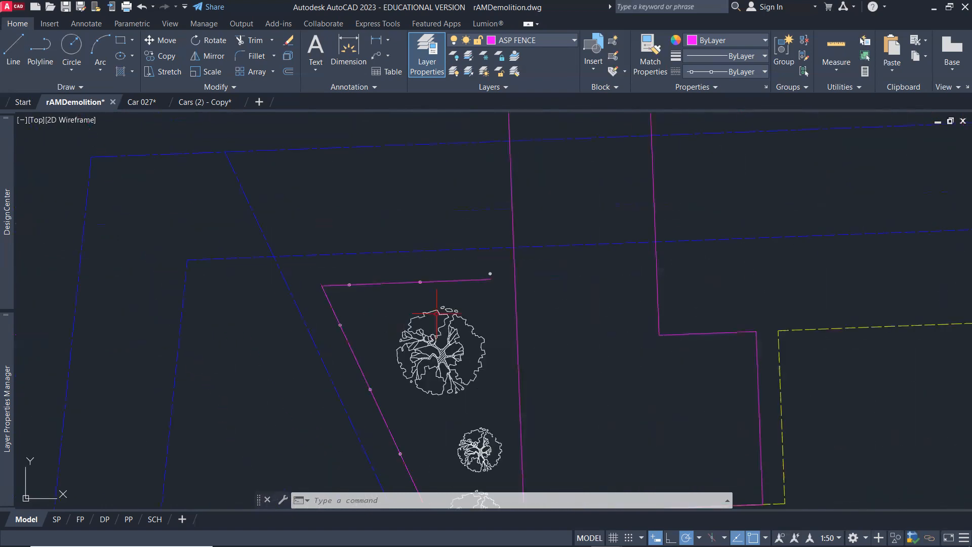
{"action": "mouse_move", "coordinate": [594, 343]}
{"action": "middle_mouse_down"}
{"action": "mouse_move", "coordinate": [467, 254]}
{"action": "mouse_move", "coordinate": [445, 288]}
{"action": "mouse_move", "coordinate": [403, 239]}
{"action": "mouse_move", "coordinate": [387, 238]}
{"action": "middle_mouse_up"}
{"action": "scroll", "coordinate": [453, 287], "scroll_direction": "down", "scroll_amount": 2}
{"action": "scroll", "coordinate": [384, 241], "scroll_direction": "down", "scroll_amount": 2}
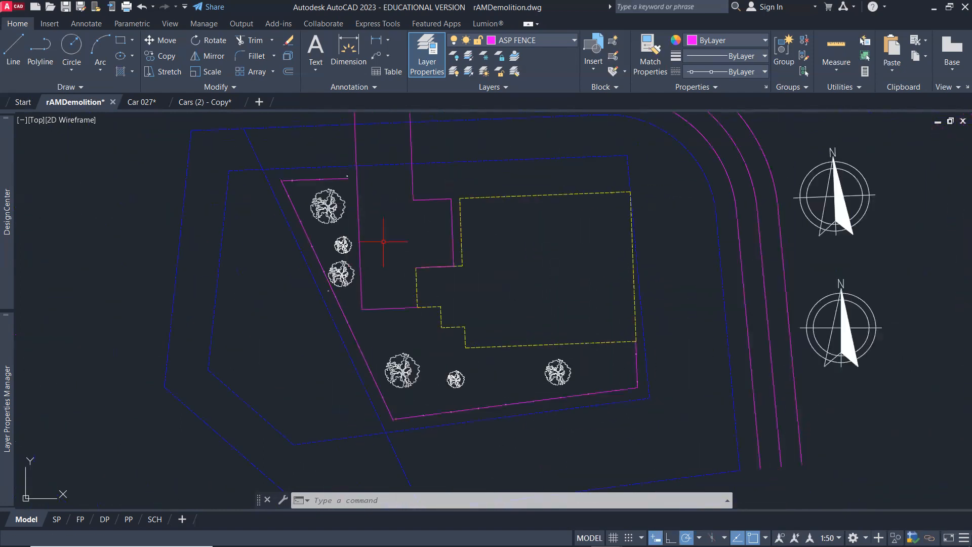